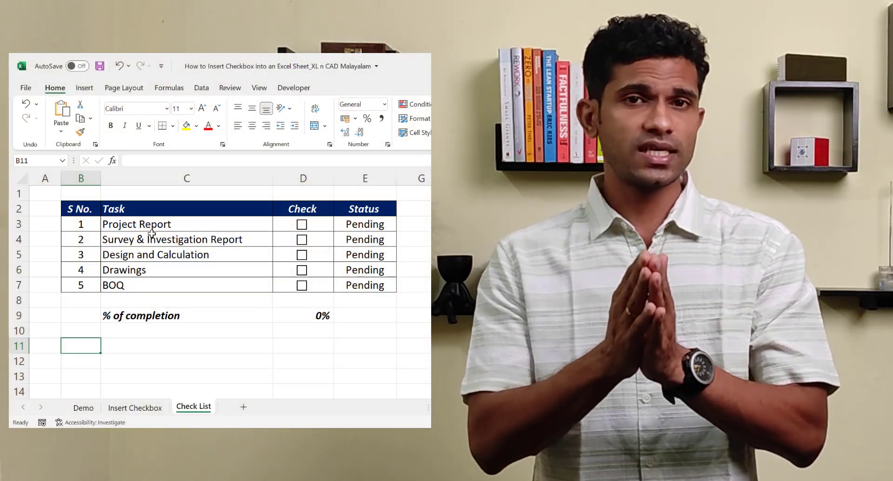
- Mark Project Report and Drawings complete; tick and untick Survey & Investigation Report
click(302, 226)
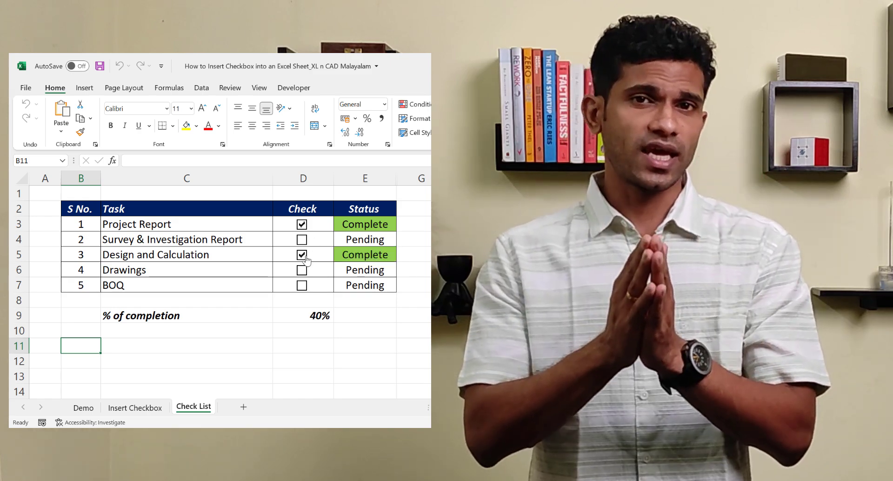
click(302, 239)
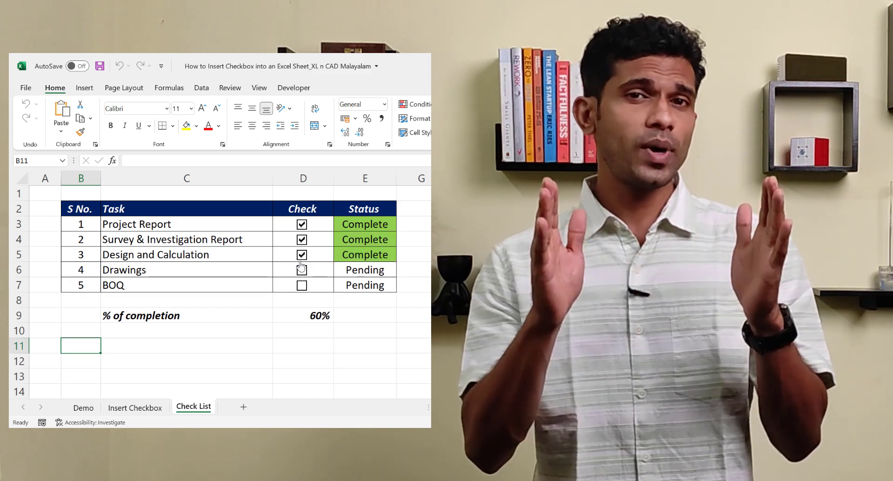
click(302, 239)
click(301, 270)
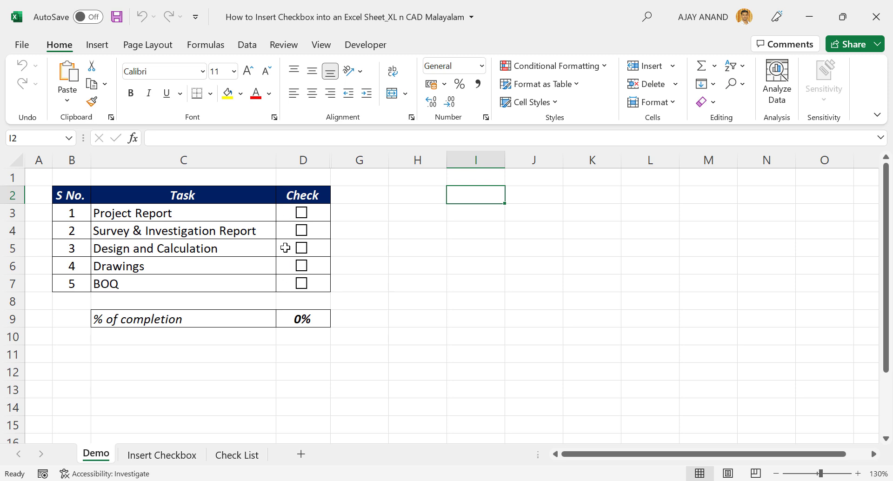
click(302, 213)
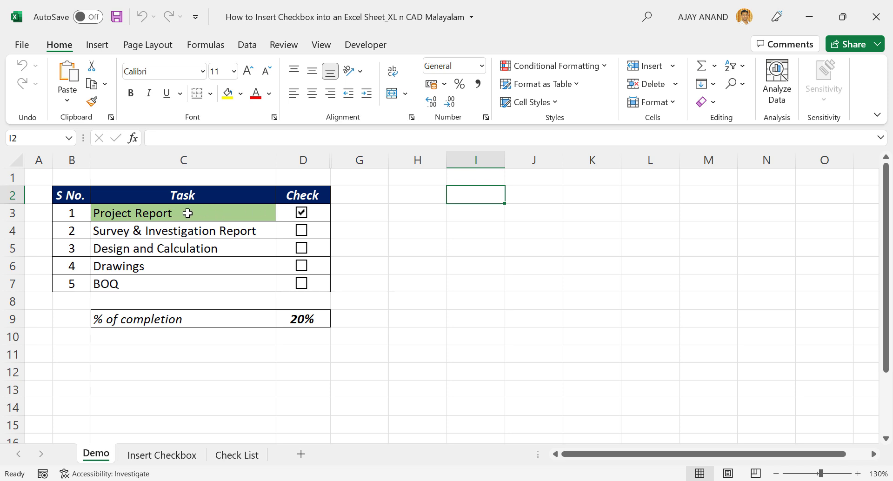
click(301, 249)
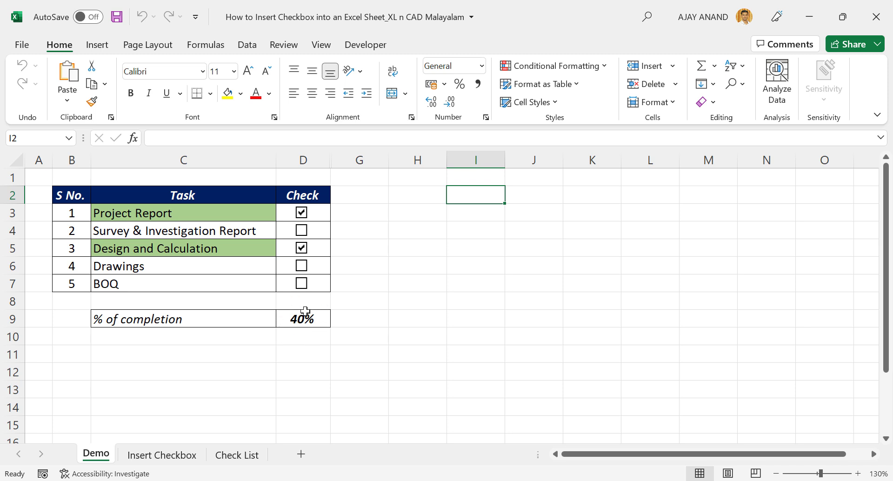
click(302, 266)
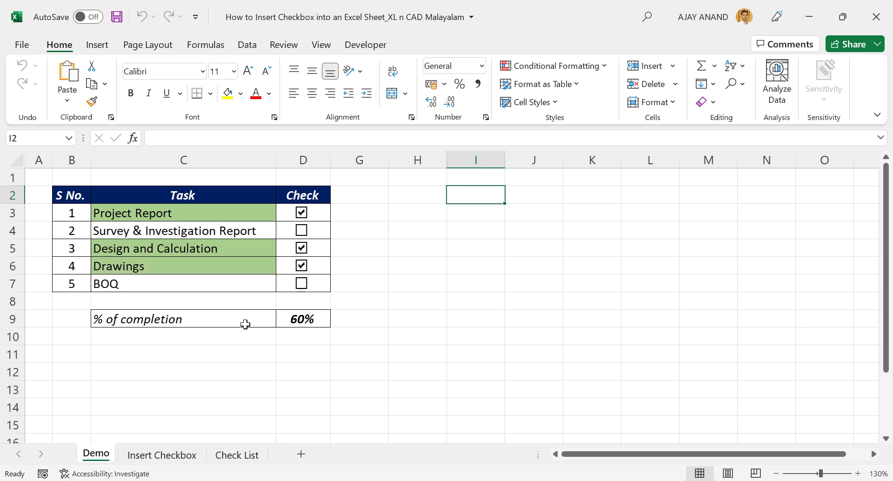
click(302, 265)
click(302, 248)
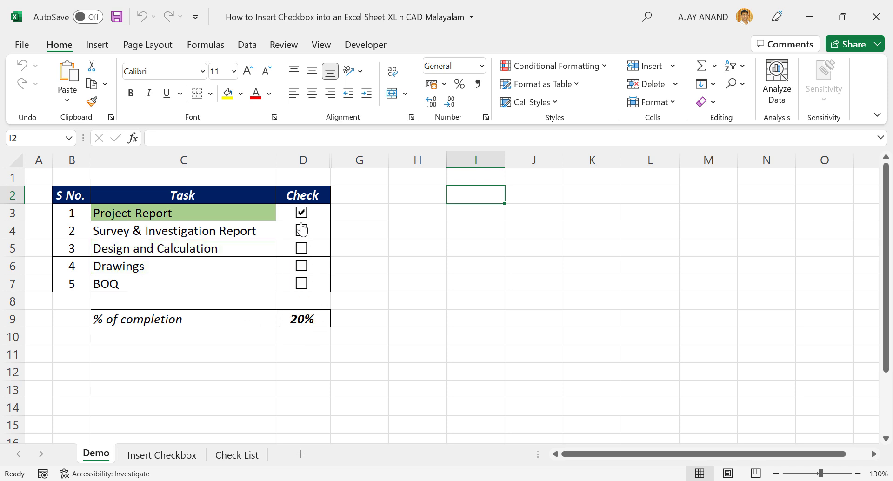
click(302, 213)
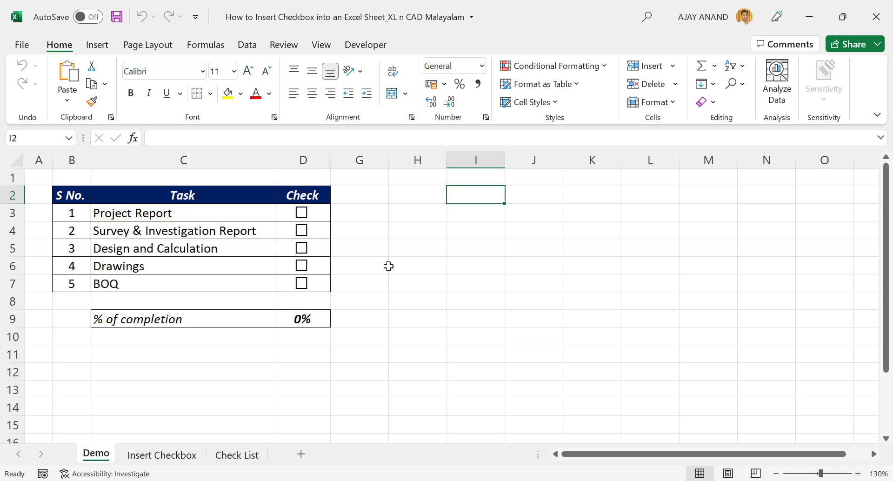
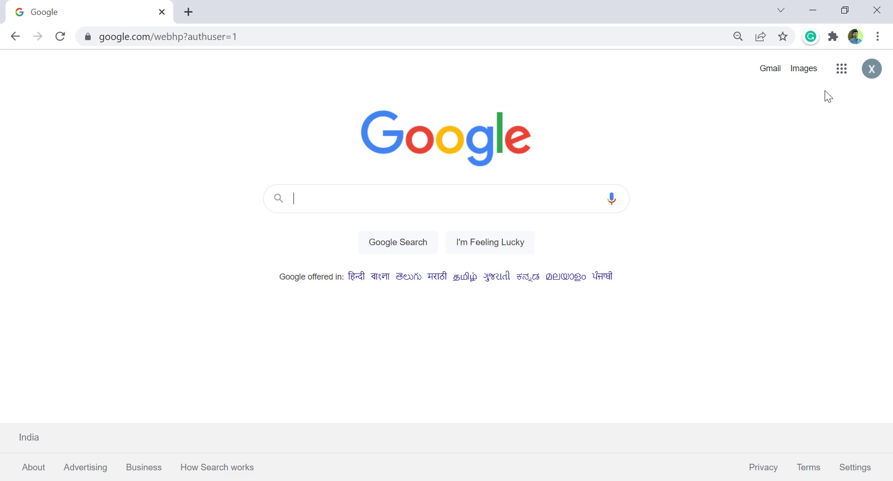
- Launch Google Sheets from the Google apps launcher and start a Blank spreadsheet
click(843, 83)
scroll(840, 182, down, 1)
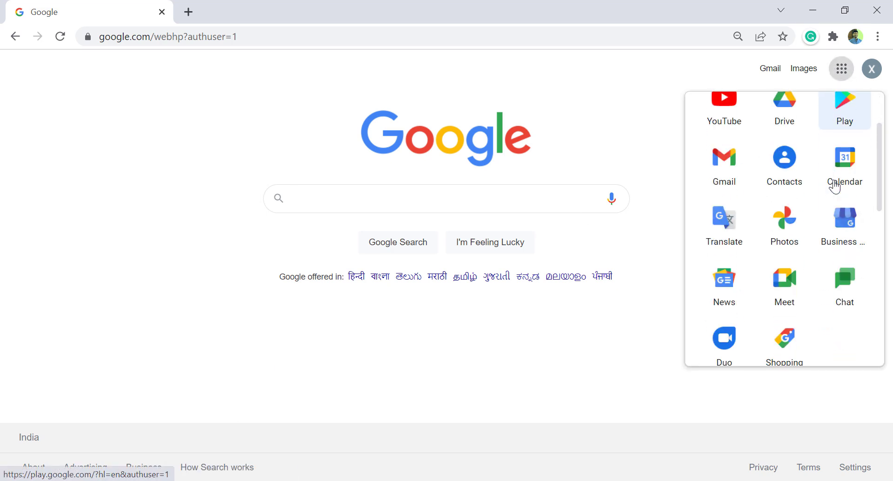
scroll(836, 187, down, 3)
scroll(836, 186, down, 2)
scroll(846, 212, down, 1)
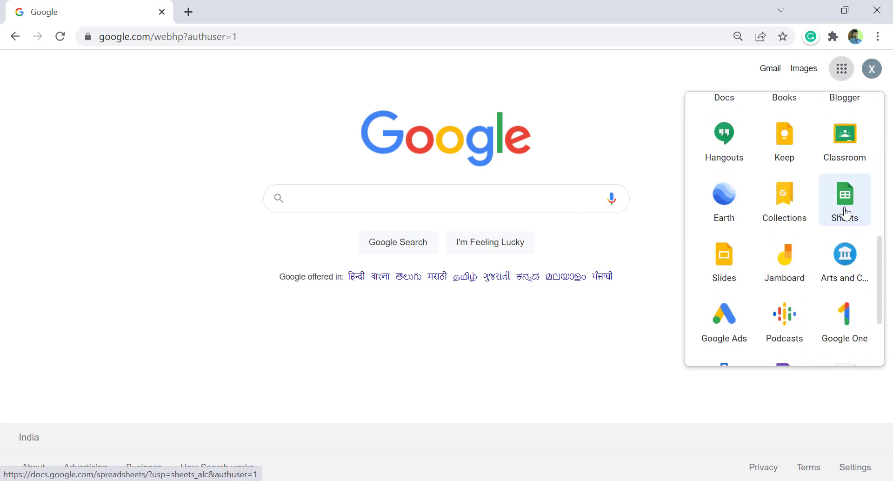
click(846, 214)
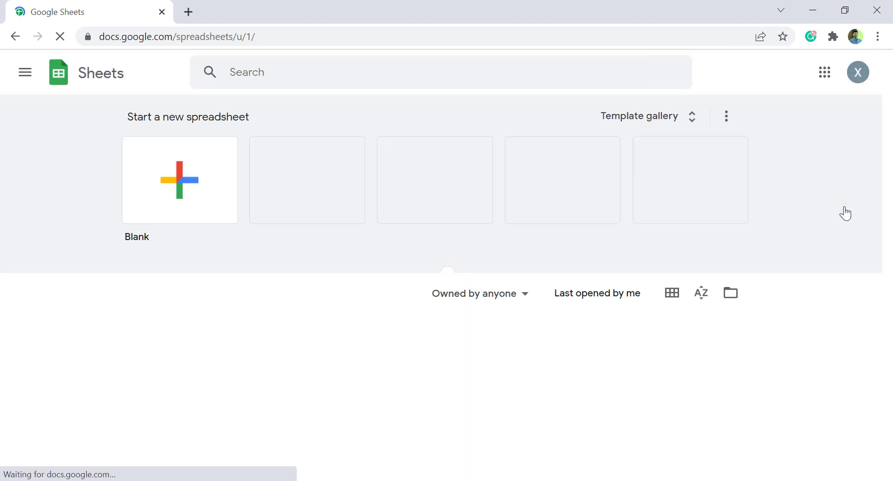
click(201, 186)
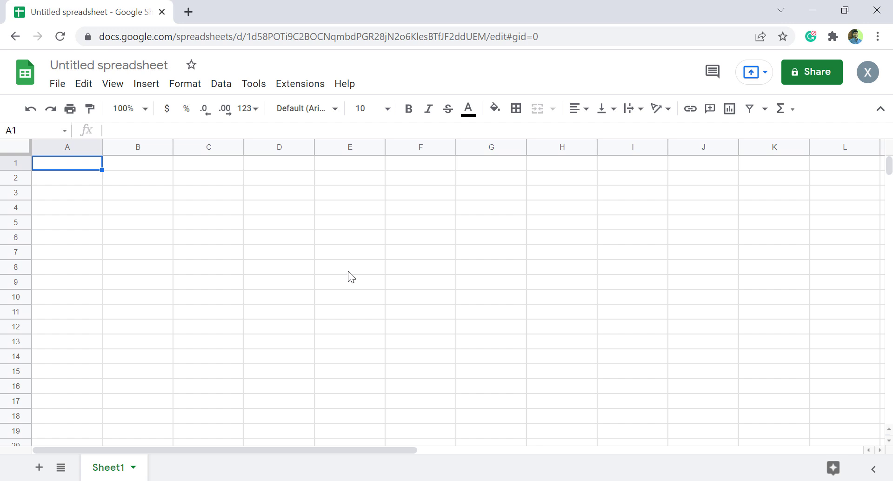
- Insert a checkbox into cell D4, then tick and untick it to test it
click(280, 210)
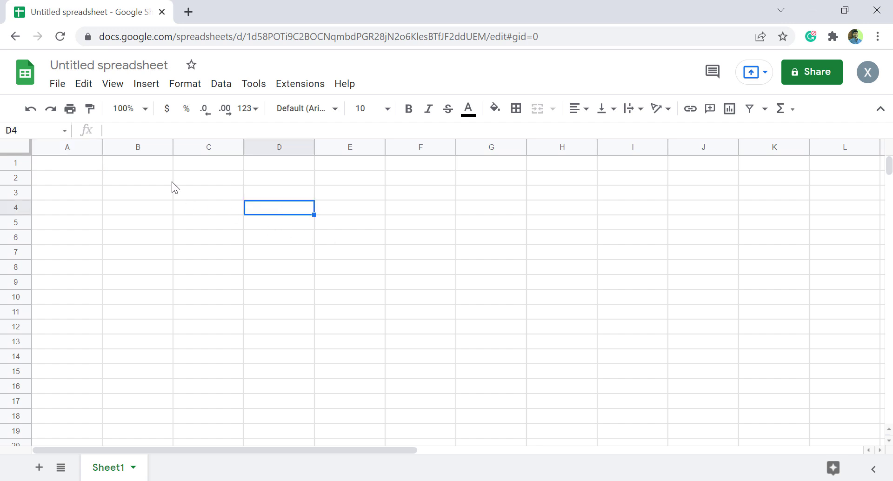
click(146, 84)
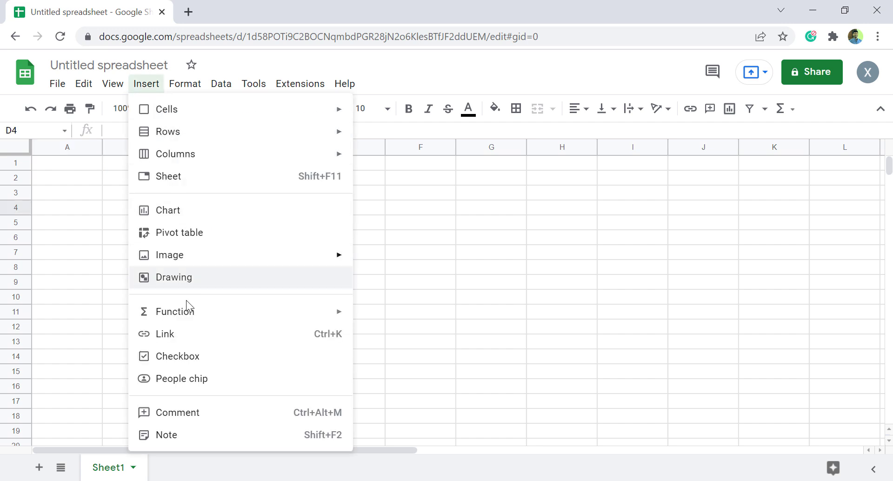
click(189, 358)
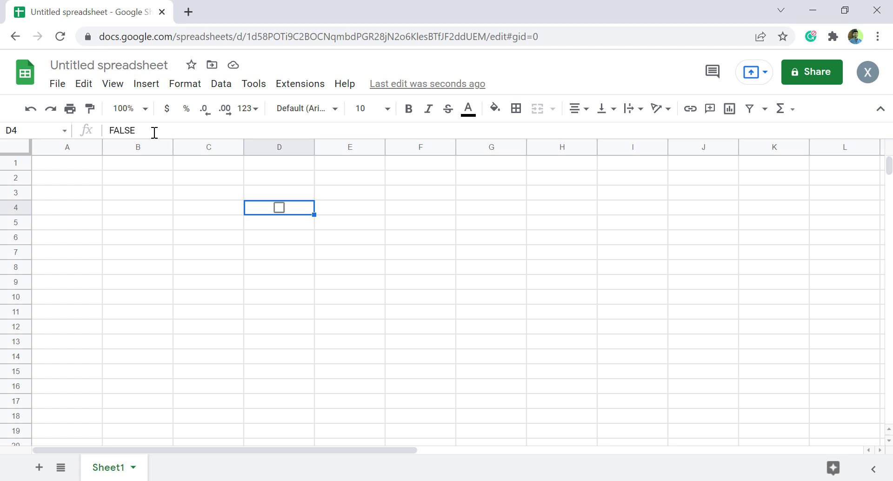
click(279, 208)
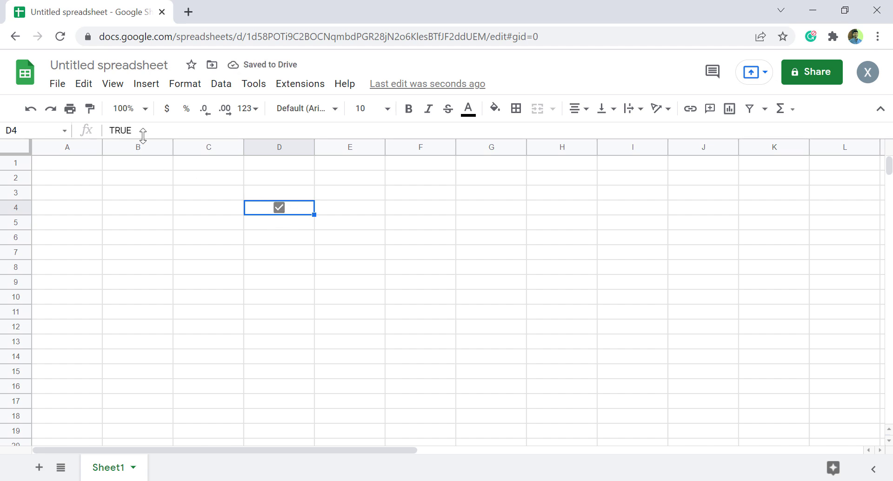
click(275, 210)
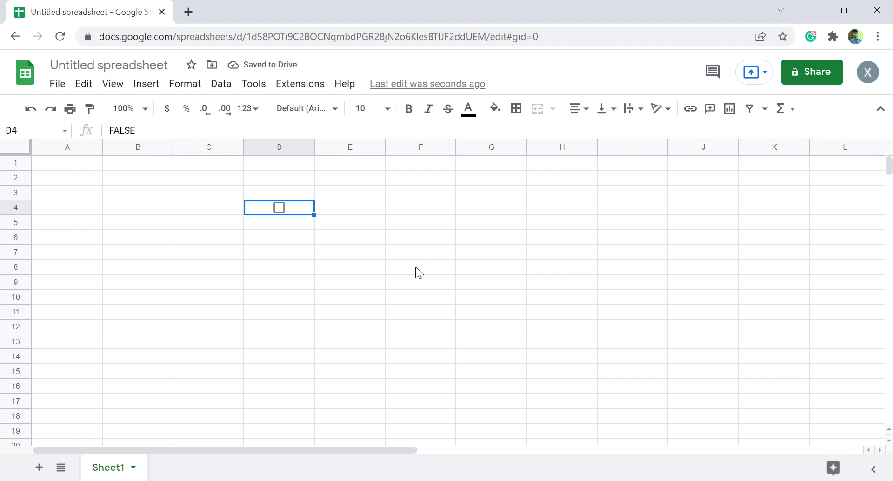
- Insert checkboxes into F4:F12 and test them by ticking and unticking F8
drag(423, 207, 424, 331)
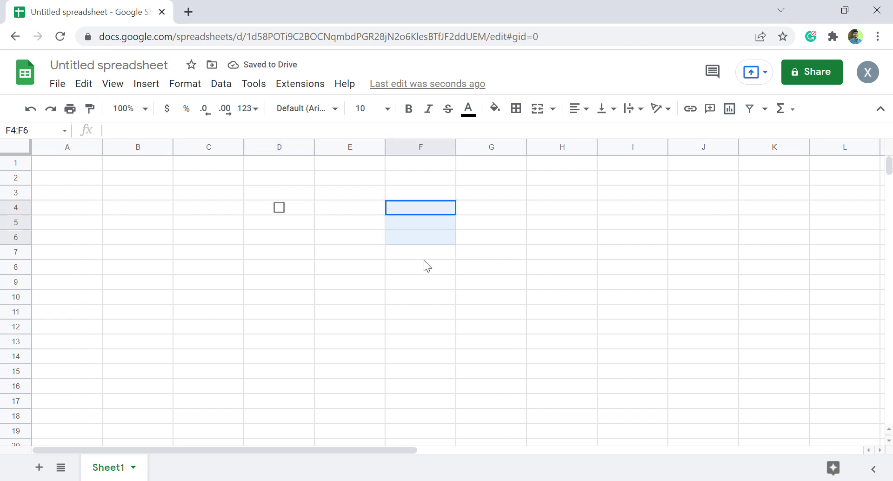
click(147, 88)
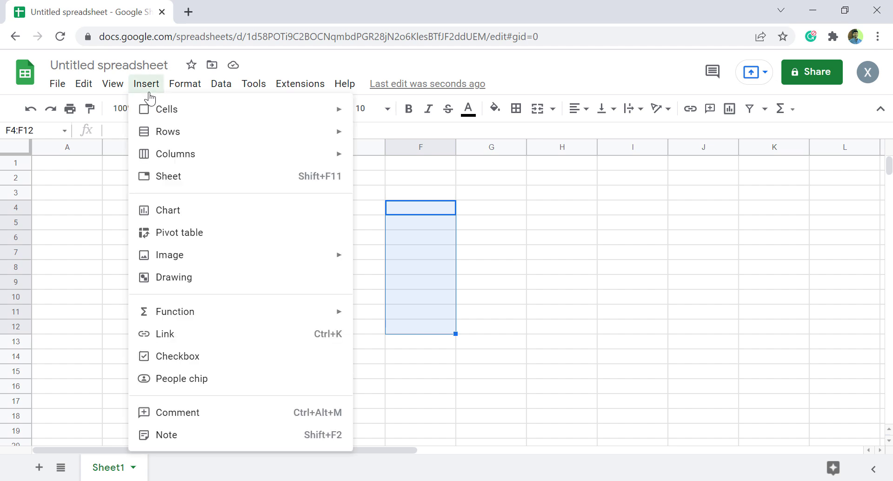
click(192, 354)
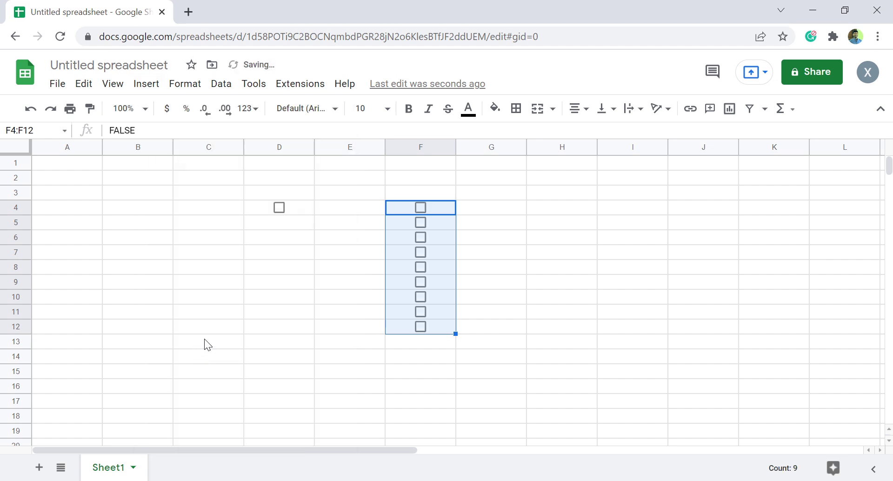
click(501, 264)
click(421, 267)
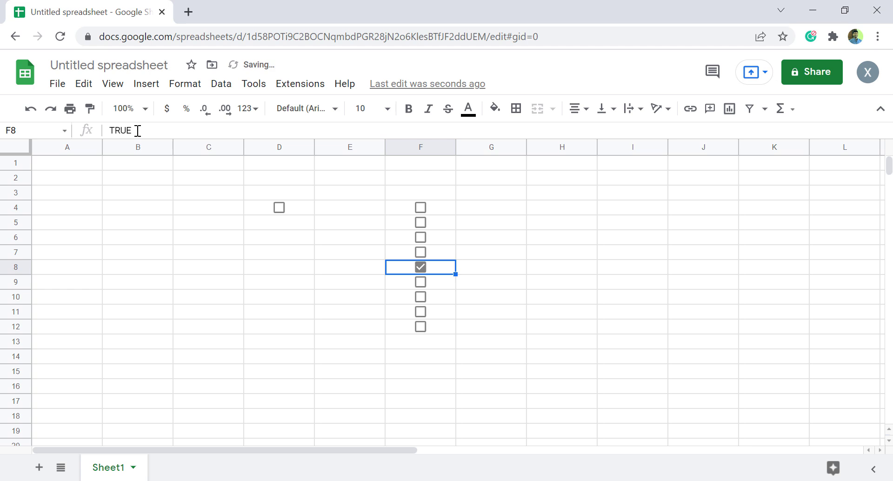
click(418, 269)
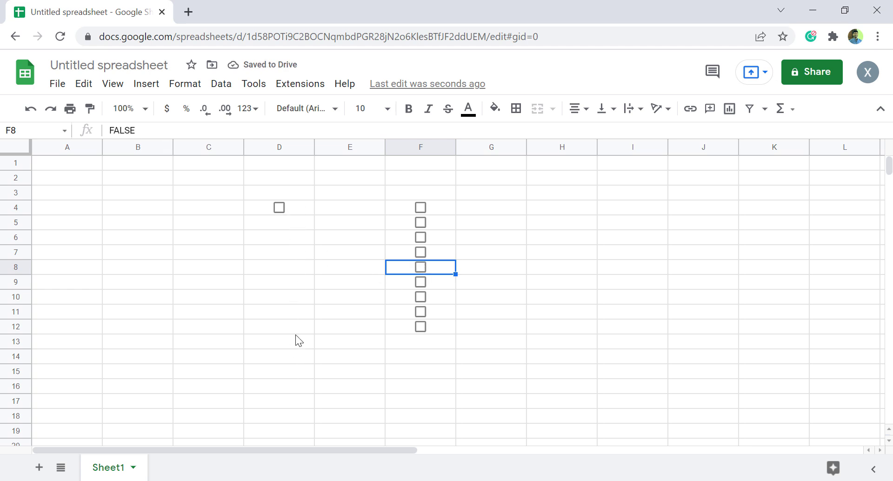
- Fill D4's checkbox down to D16 and D14's across to G14, then tick F14
click(299, 208)
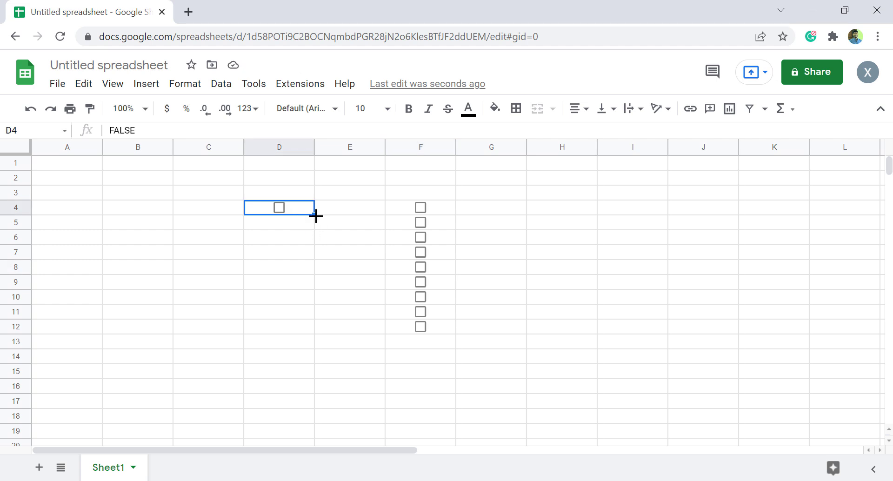
drag(314, 214, 310, 392)
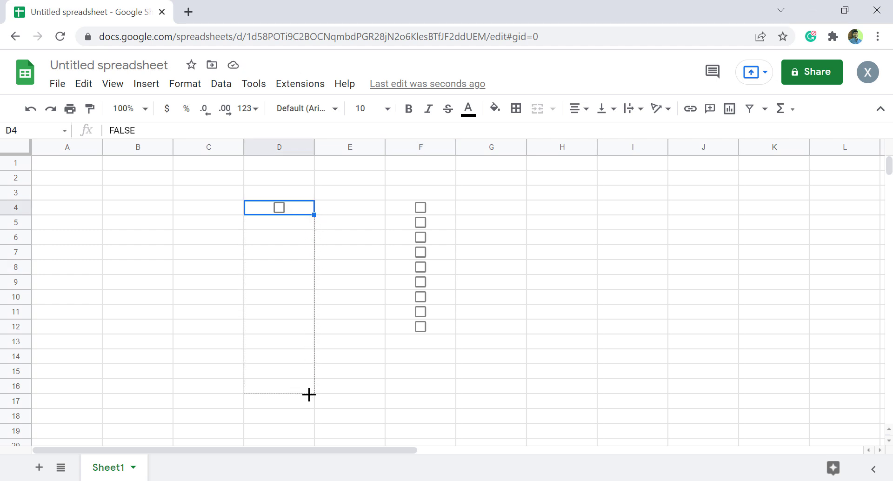
click(308, 362)
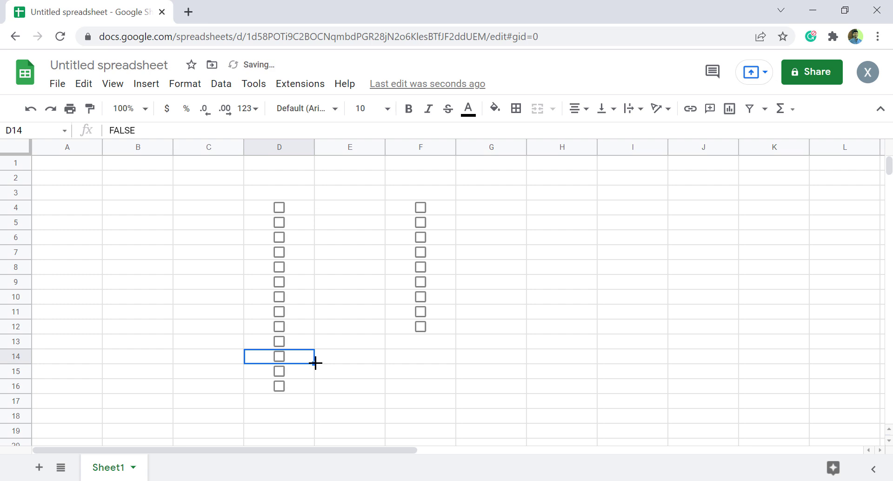
drag(315, 363, 526, 366)
click(633, 387)
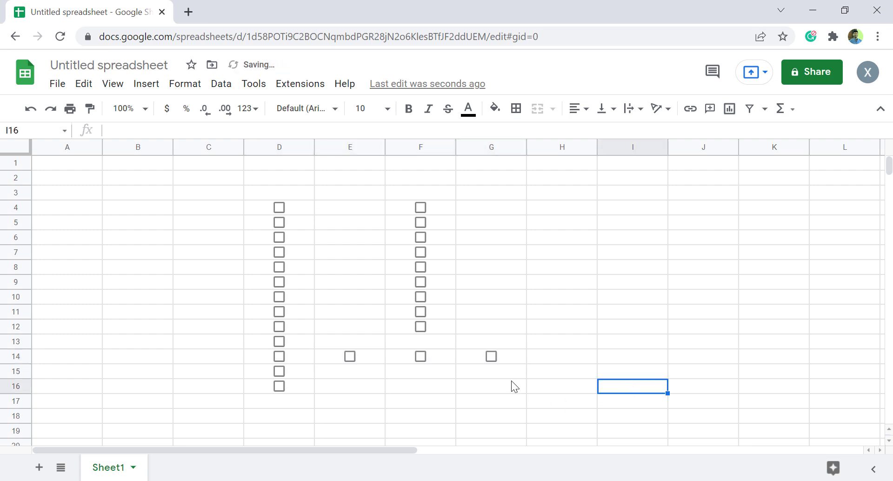
click(422, 356)
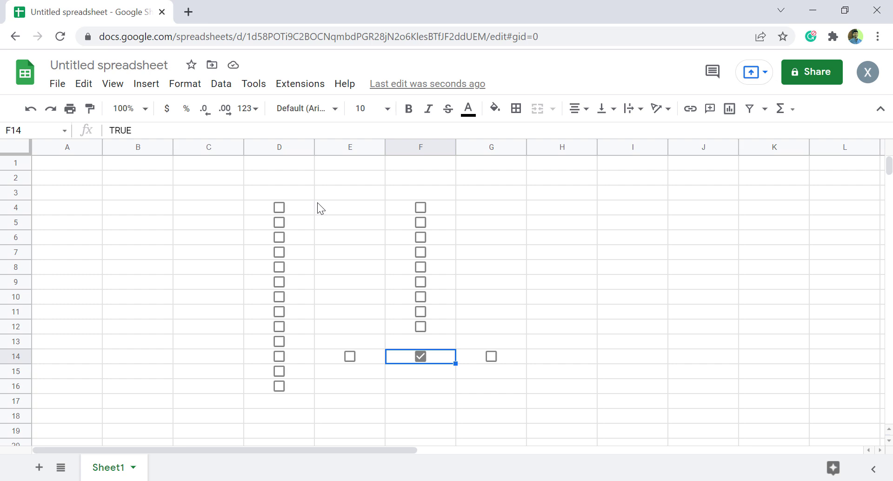
- Add a new Sheet2, then copy the S No. and Task table B2:C7 from Excel
click(40, 468)
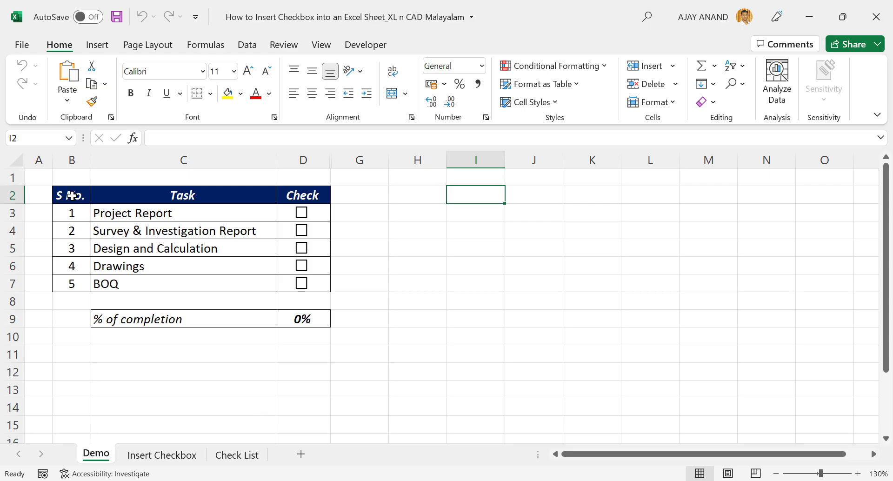
drag(71, 195, 185, 289)
right_click(221, 211)
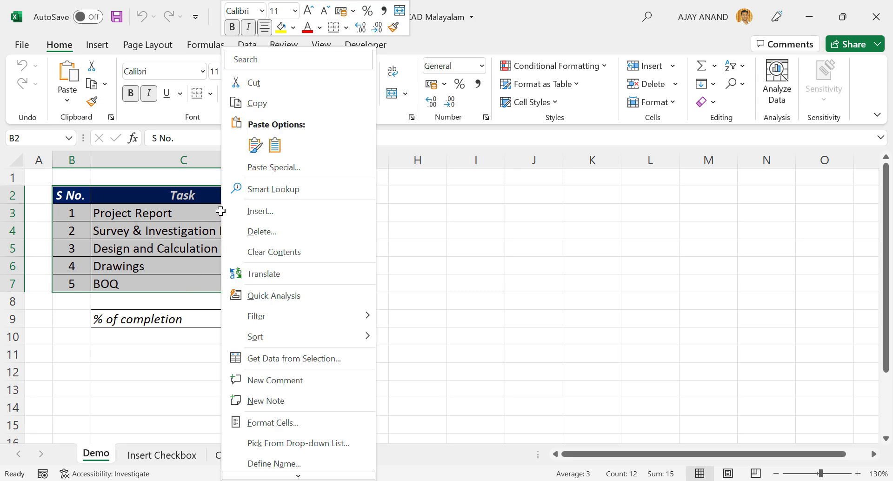
click(303, 104)
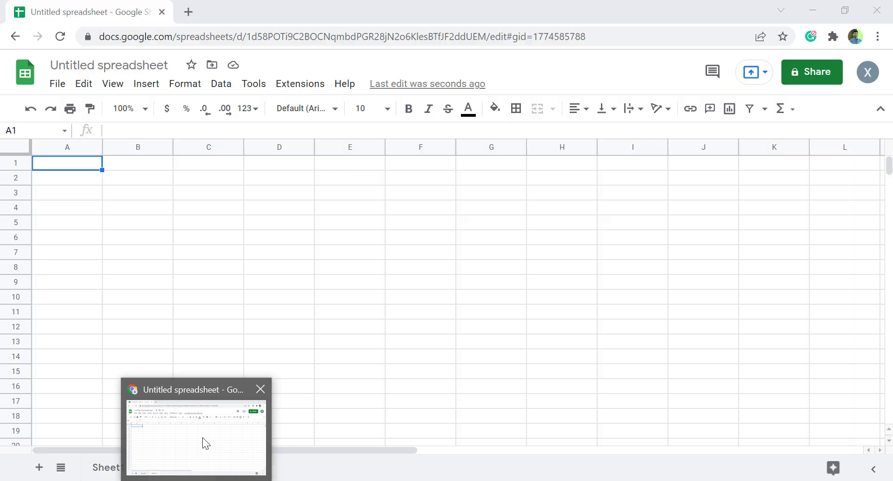
click(203, 438)
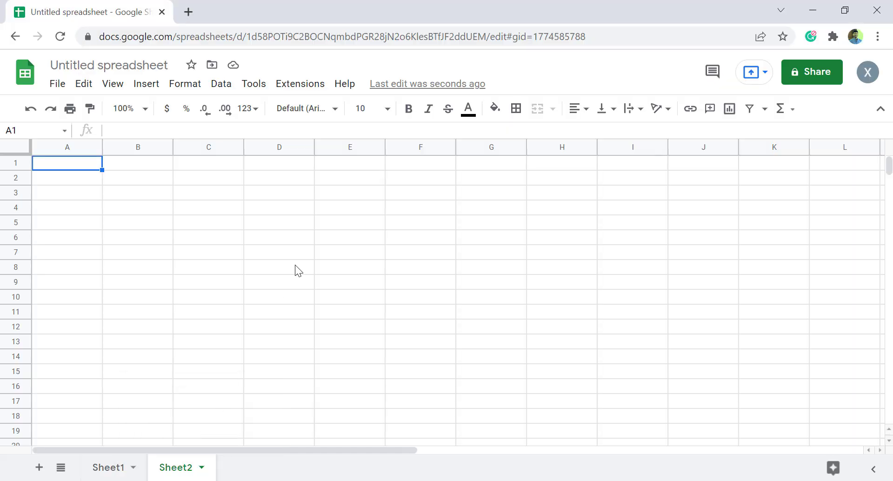
- Paste the task table at B2, widening column C and narrowing column B
right_click(141, 177)
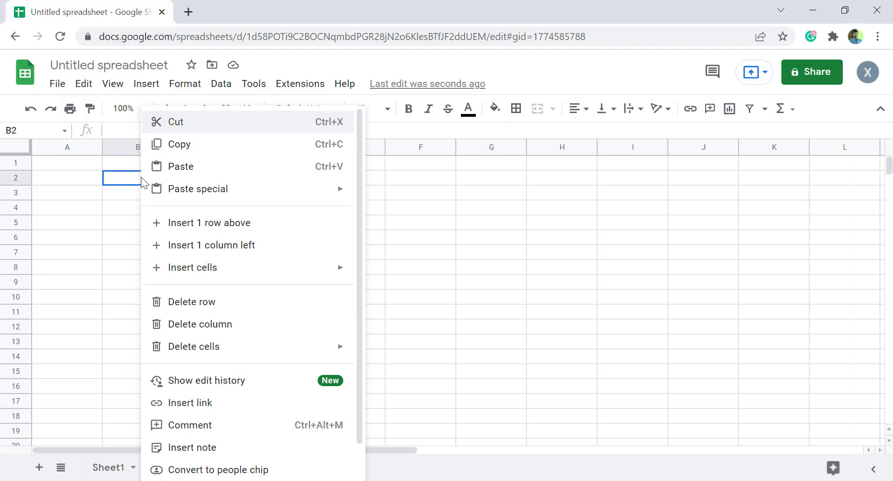
click(205, 175)
click(299, 180)
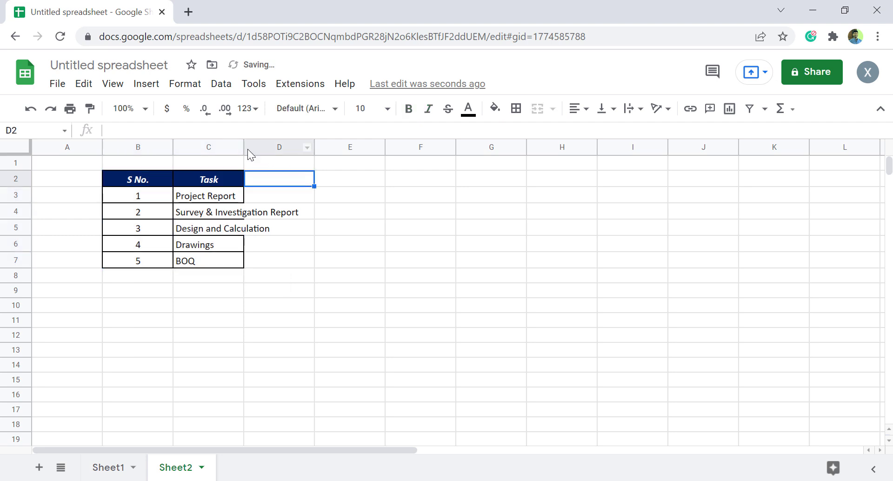
drag(243, 148, 316, 158)
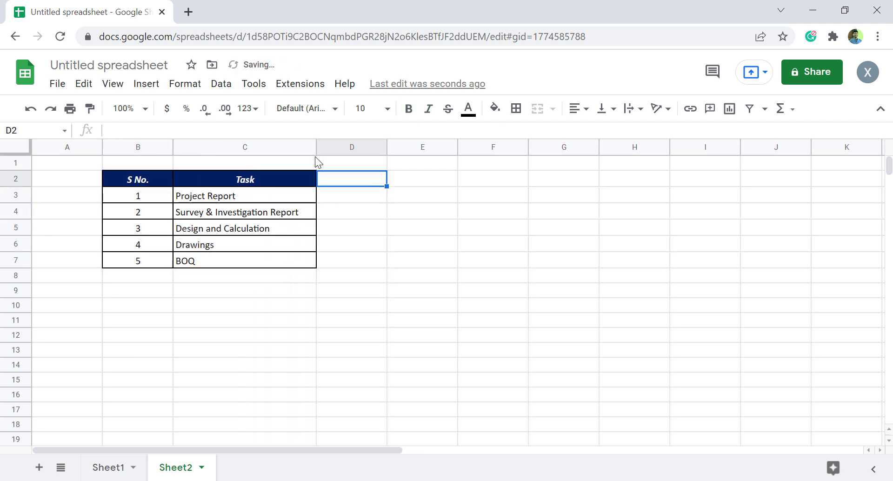
drag(173, 148, 140, 151)
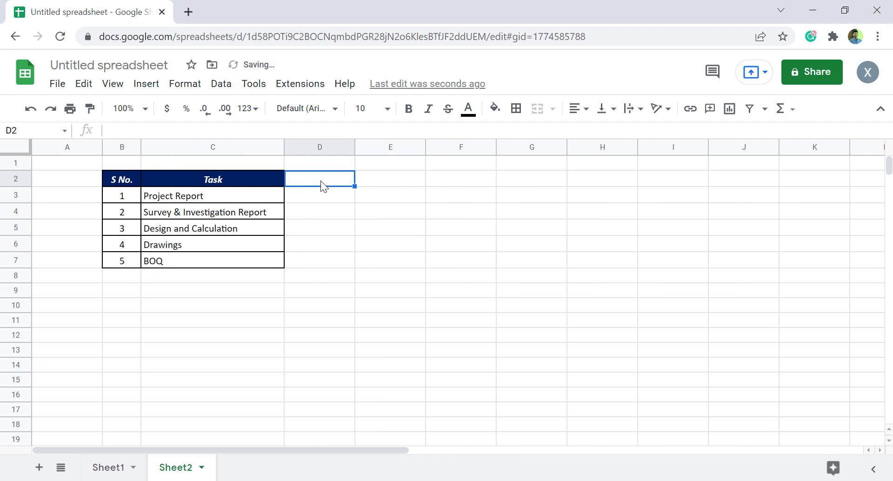
- Add a 'Status' heading in D2 and apply all borders to D2:D7
text(Stat)
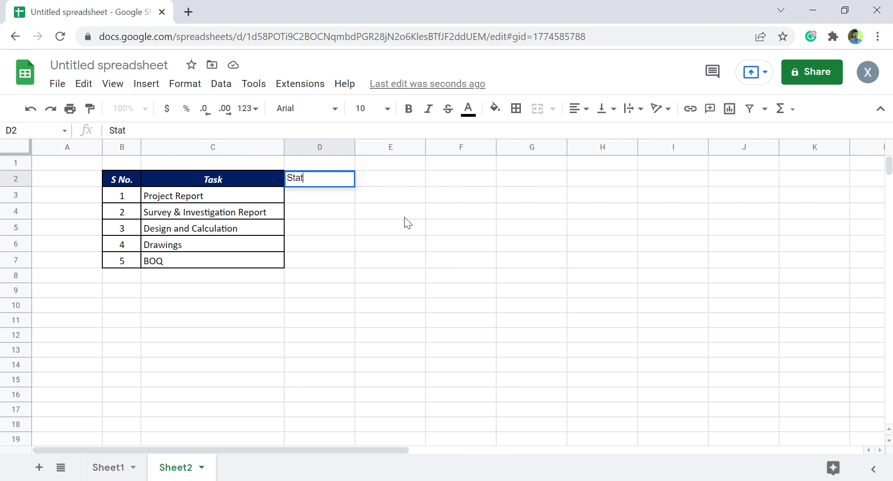
text(us)
key(Return)
drag(335, 179, 331, 260)
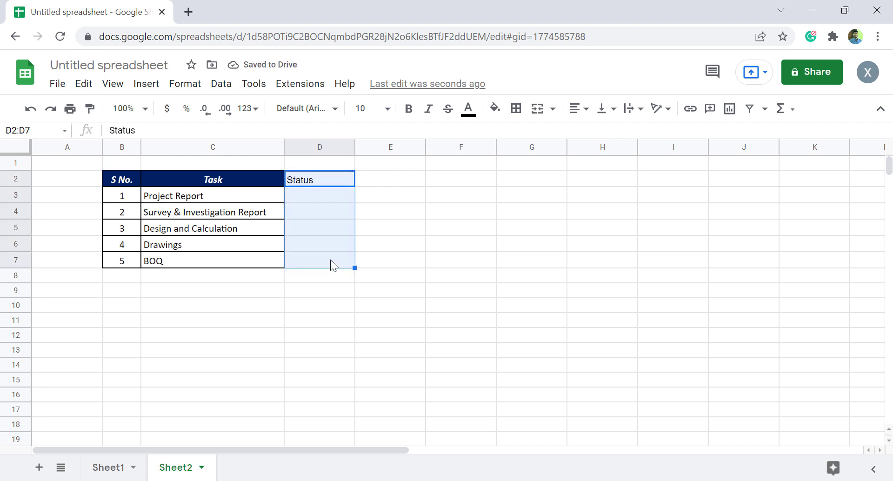
click(519, 124)
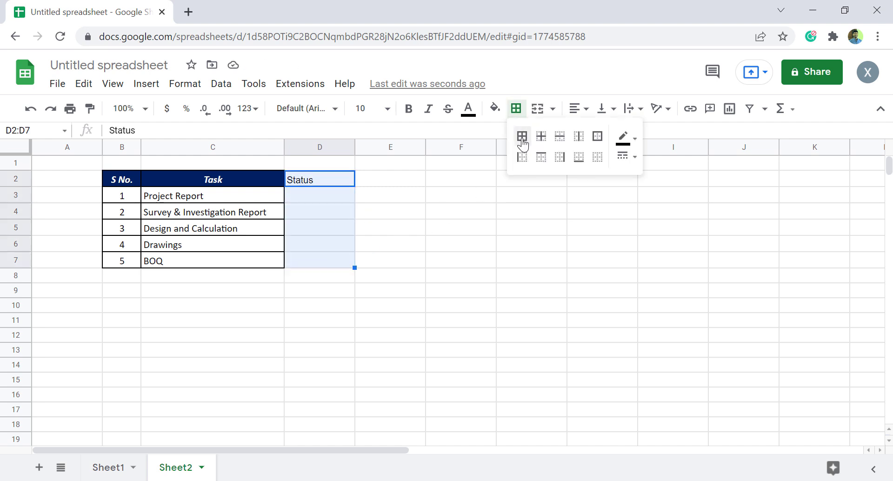
click(522, 140)
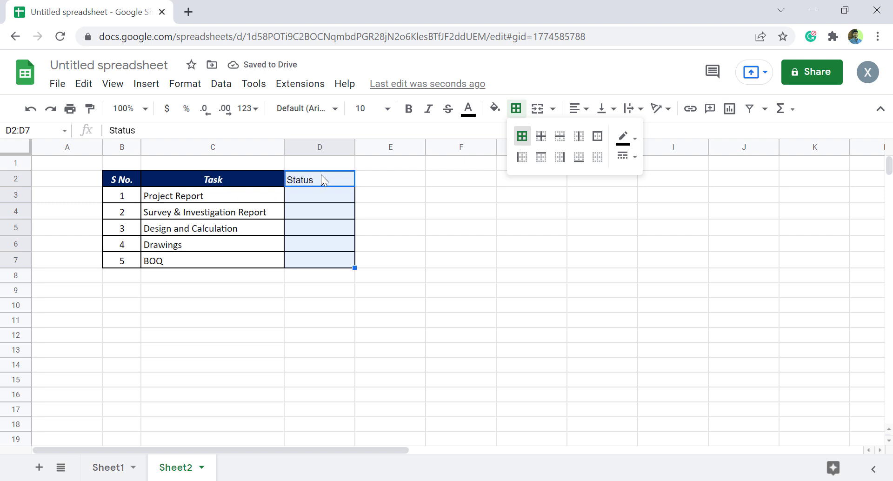
- Paint the Task header's navy bold italic formatting from C2 onto the Status heading
click(251, 185)
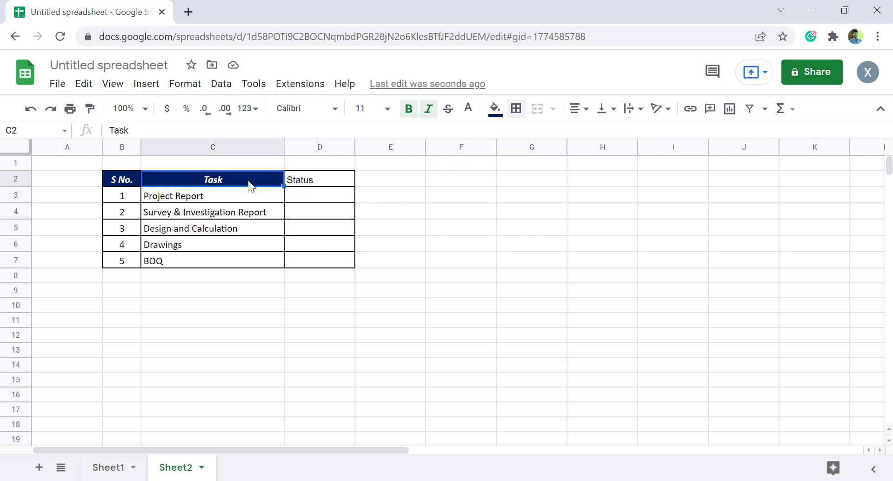
click(91, 110)
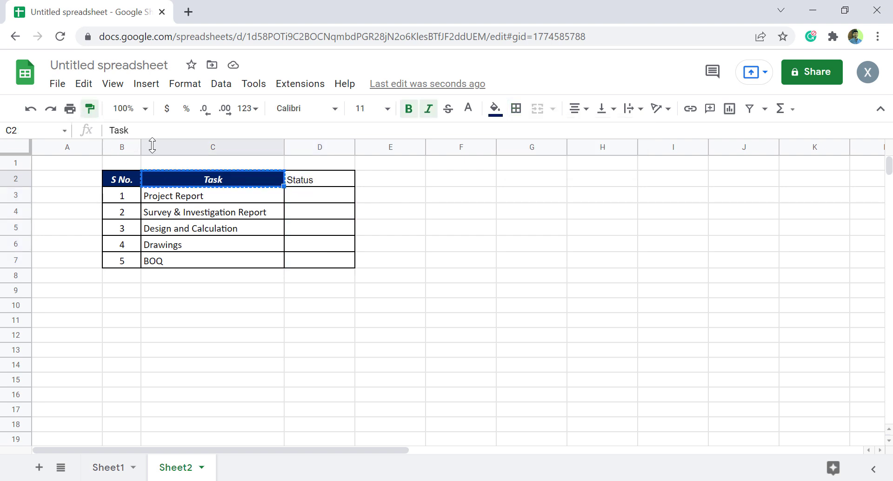
click(327, 179)
click(463, 239)
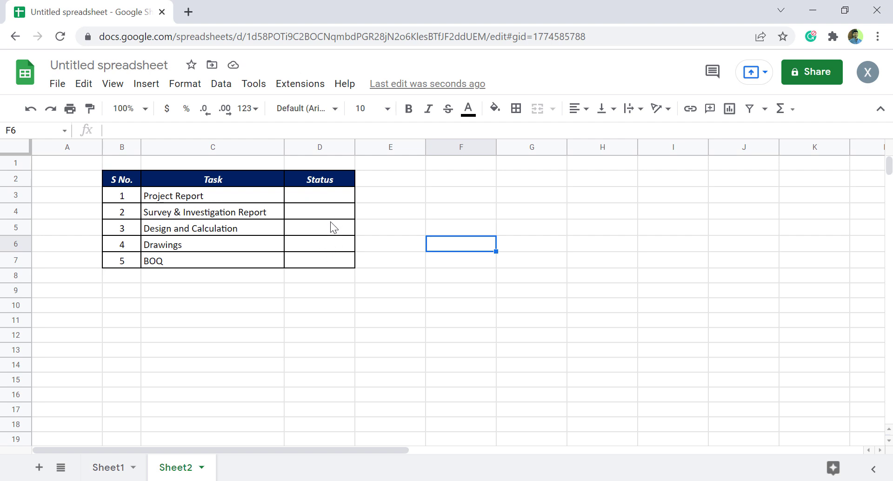
- Insert checkboxes into Status cells D3:D7 and test D4 by ticking and unticking it
drag(324, 198, 325, 261)
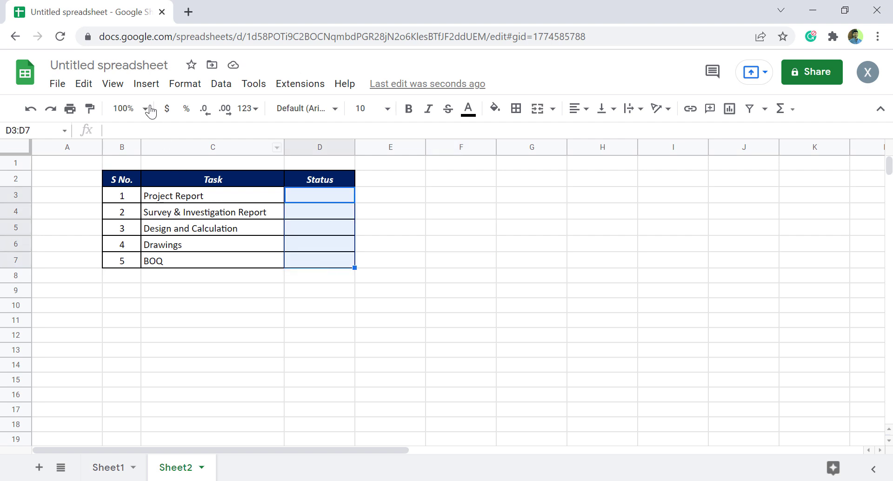
click(146, 89)
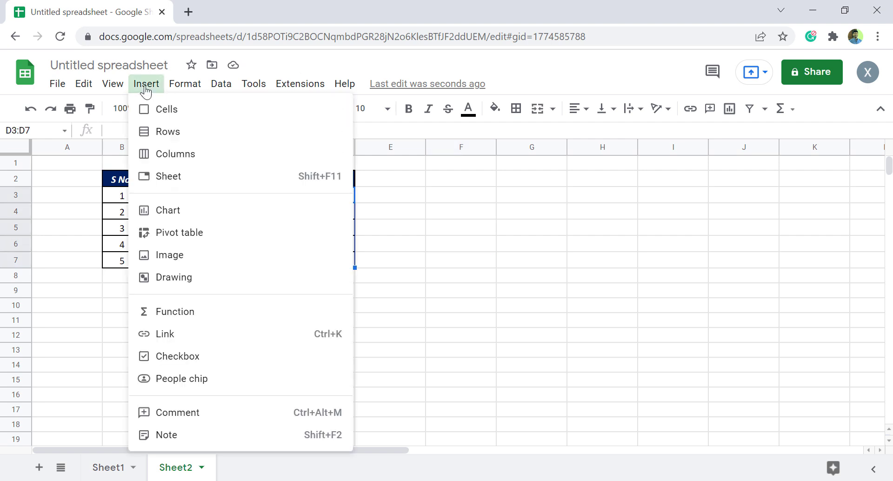
click(215, 357)
click(454, 235)
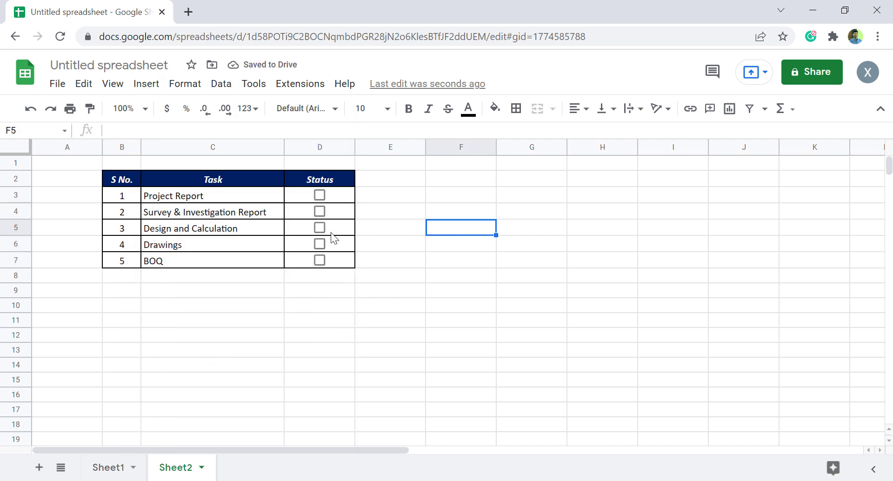
click(319, 211)
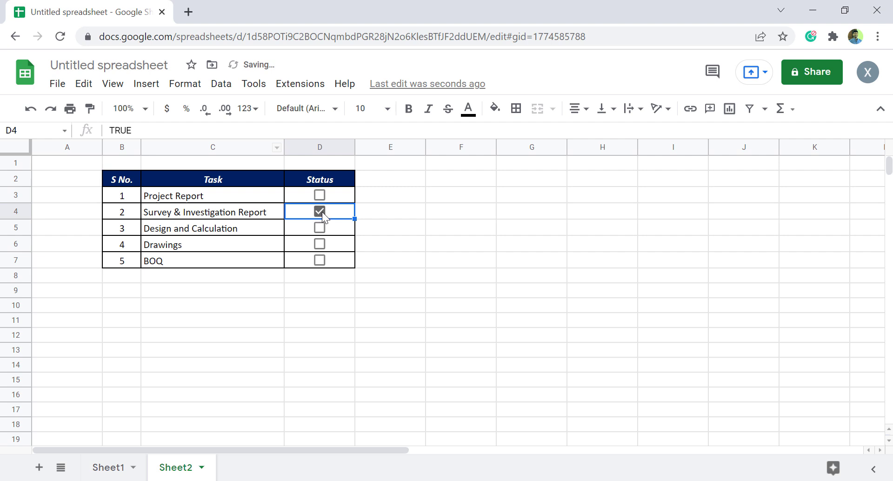
click(322, 212)
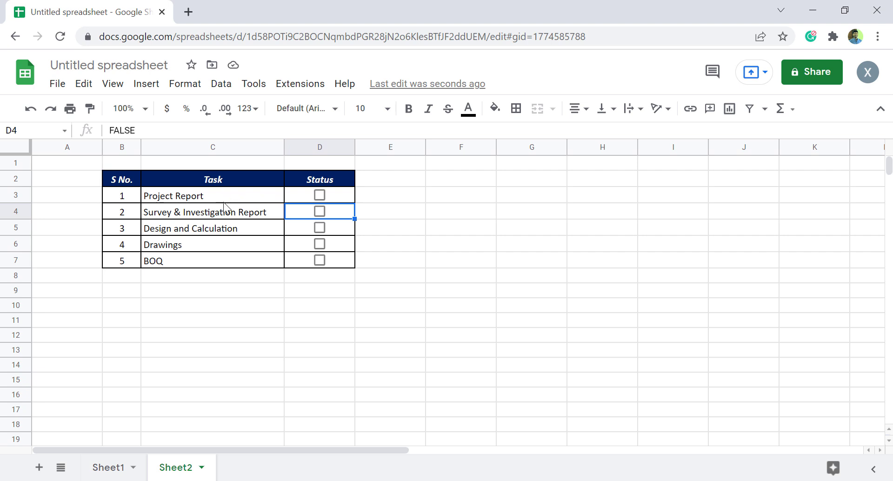
drag(233, 199, 232, 261)
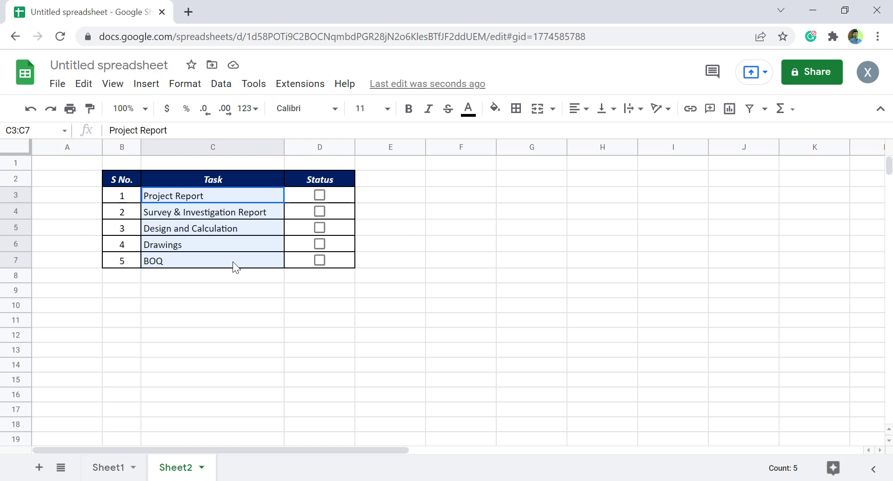
- Open conditional formatting for C3:C7 and set the condition to 'Custom formula is'
click(184, 84)
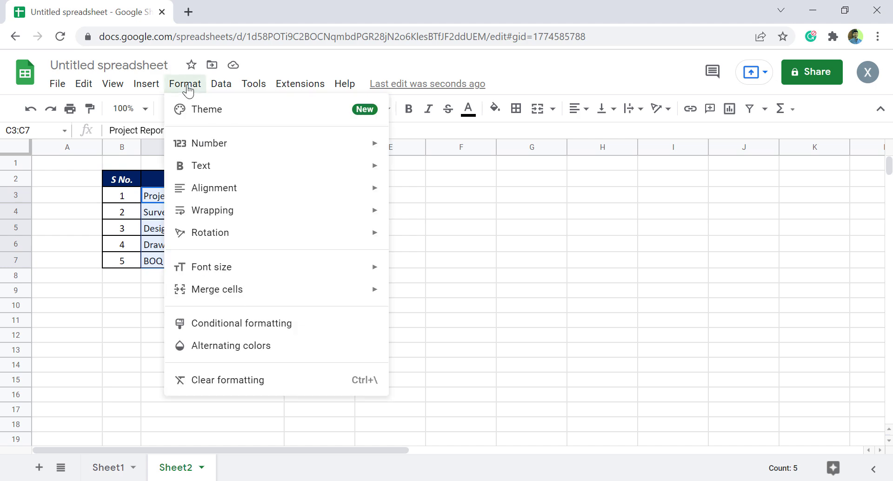
click(248, 324)
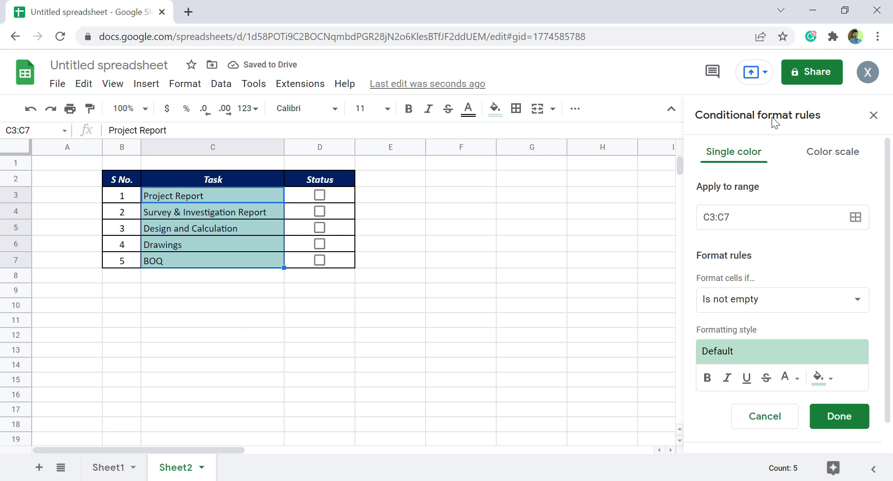
click(785, 308)
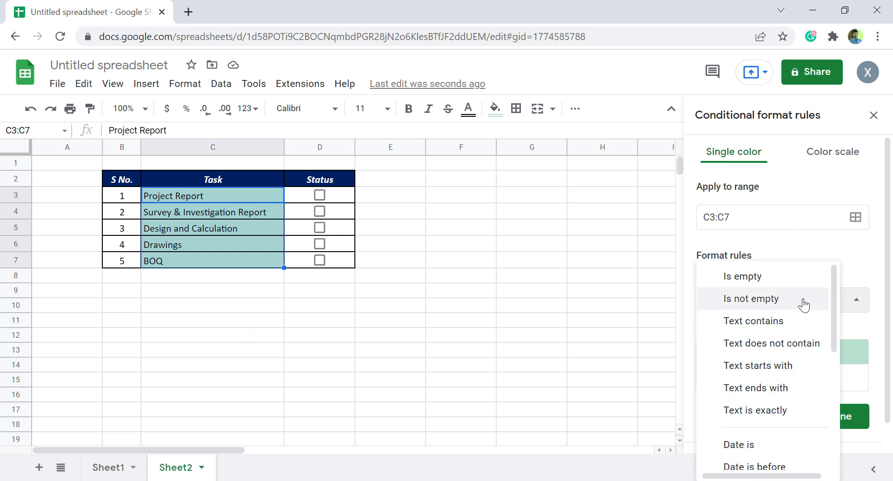
scroll(828, 354, down, 3)
scroll(828, 353, down, 3)
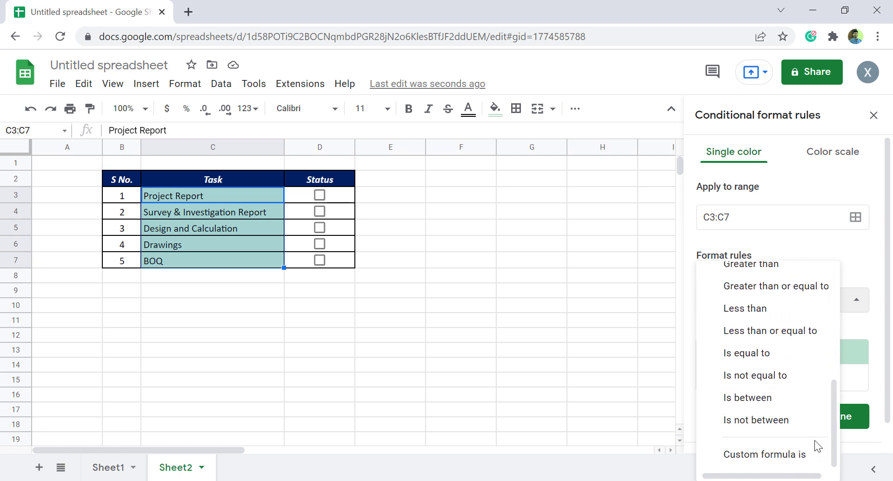
click(773, 460)
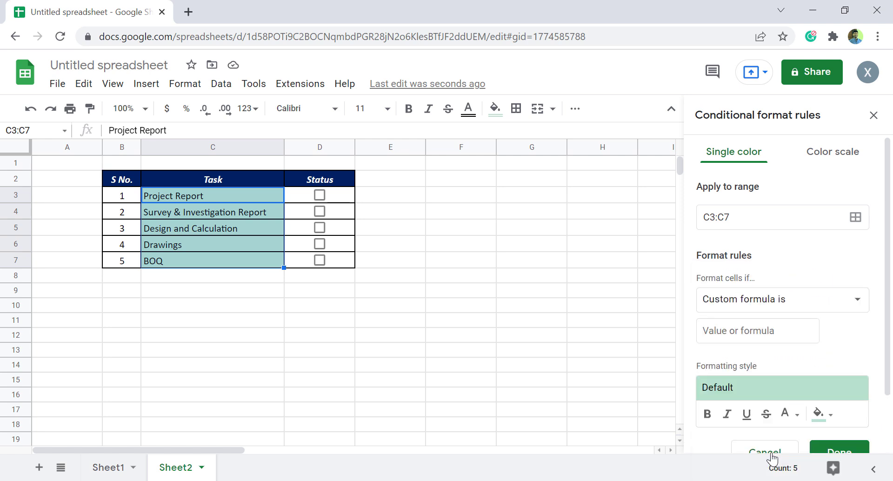
click(736, 335)
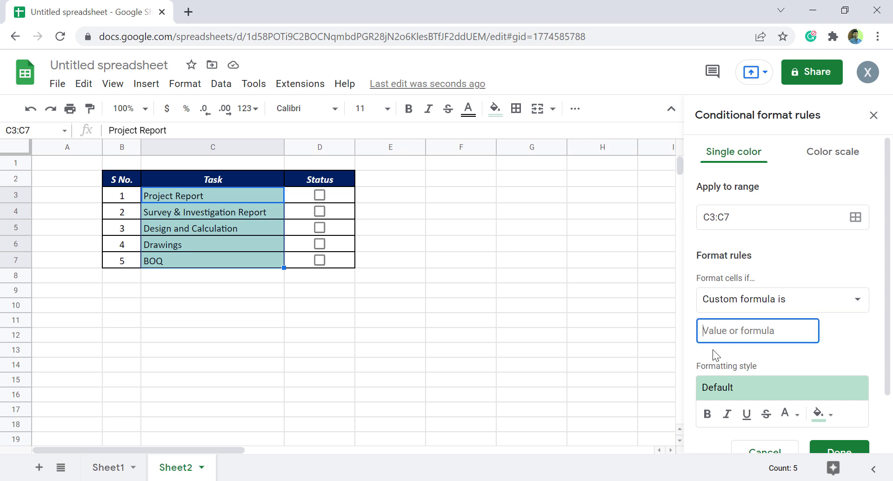
- Enter =D3=TRUE as the formula, style it light green 2 with strikethrough, and save
text(=D3=)
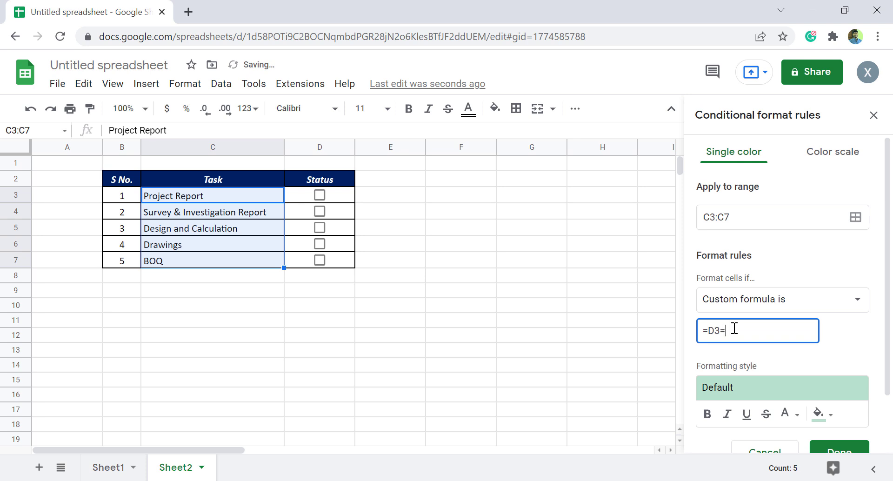
text(TRUE)
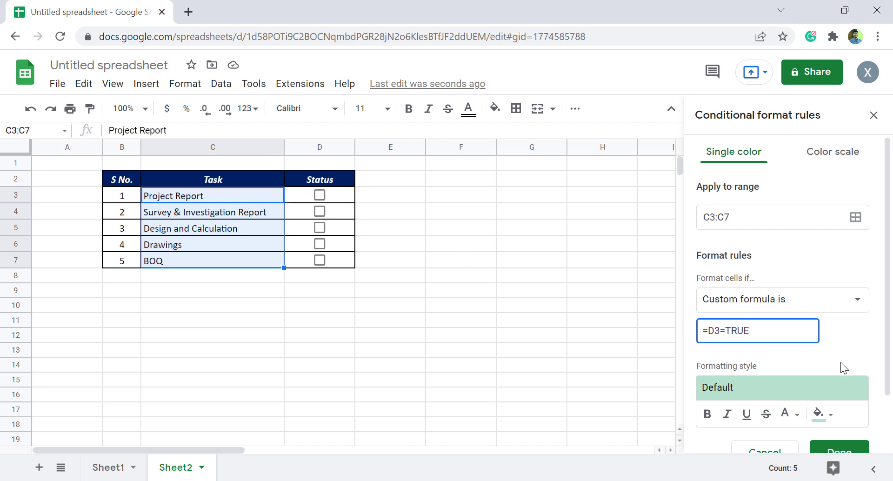
click(821, 416)
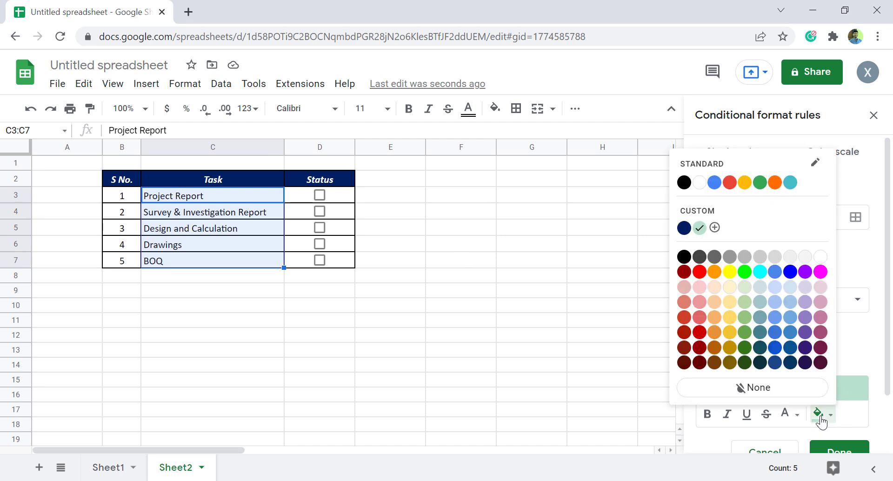
click(745, 303)
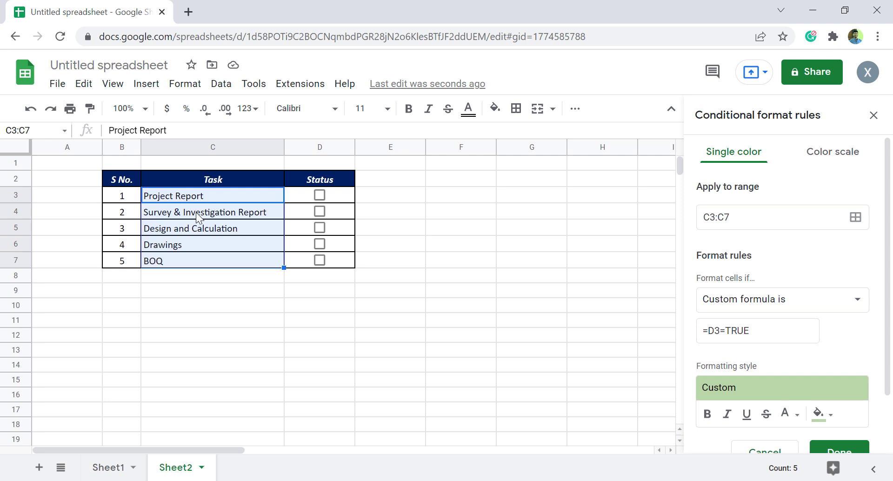
click(769, 423)
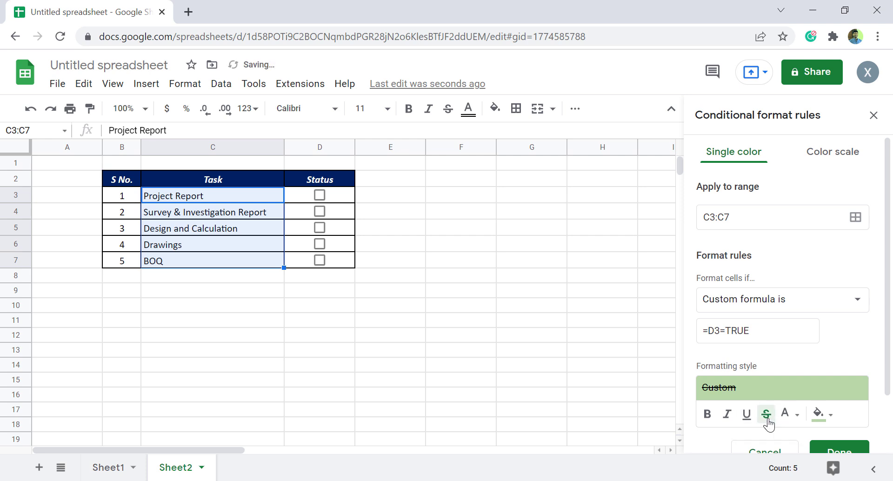
click(833, 451)
- Tick Project Report, Drawings and Design and Calculation, leaving Survey & Investigation Report unticked
click(462, 234)
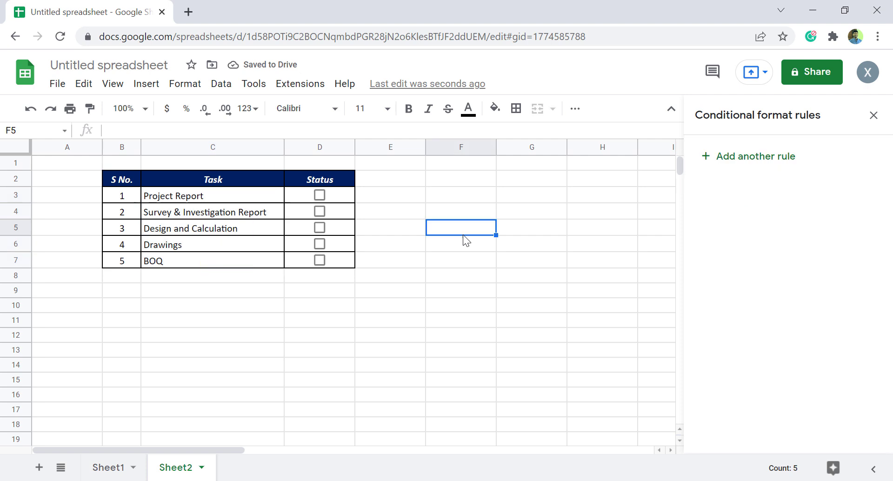
click(319, 212)
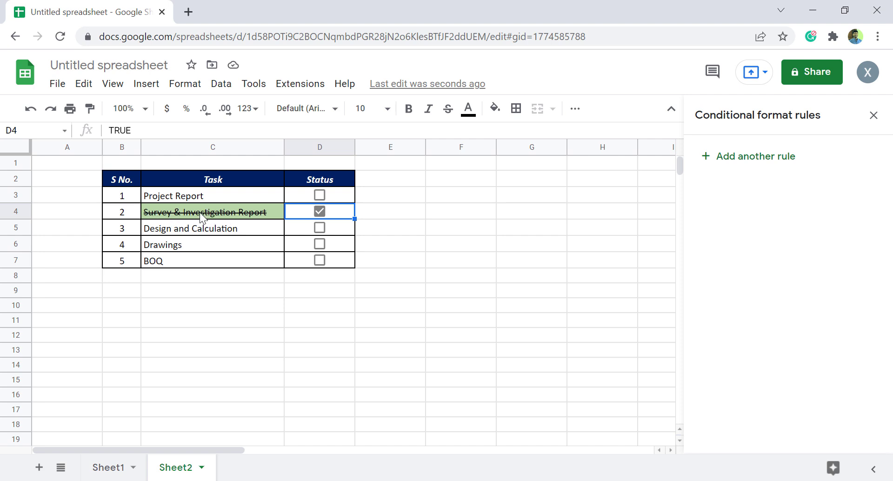
click(321, 196)
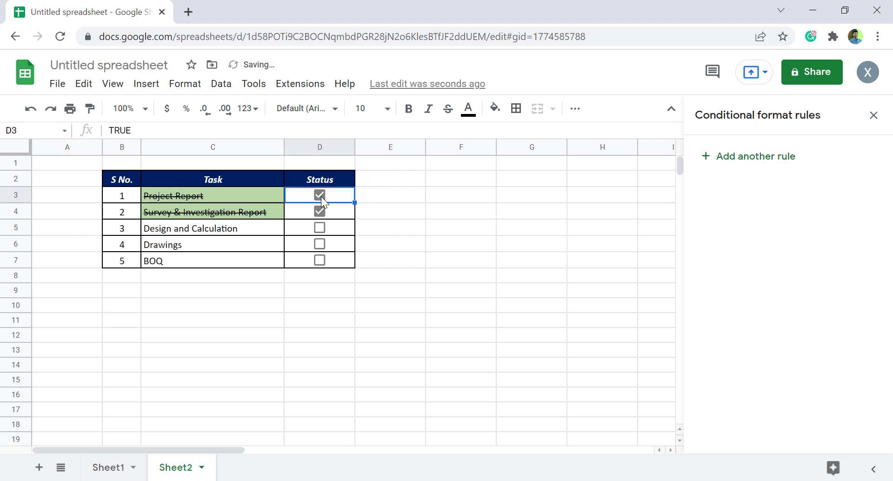
click(318, 244)
click(319, 227)
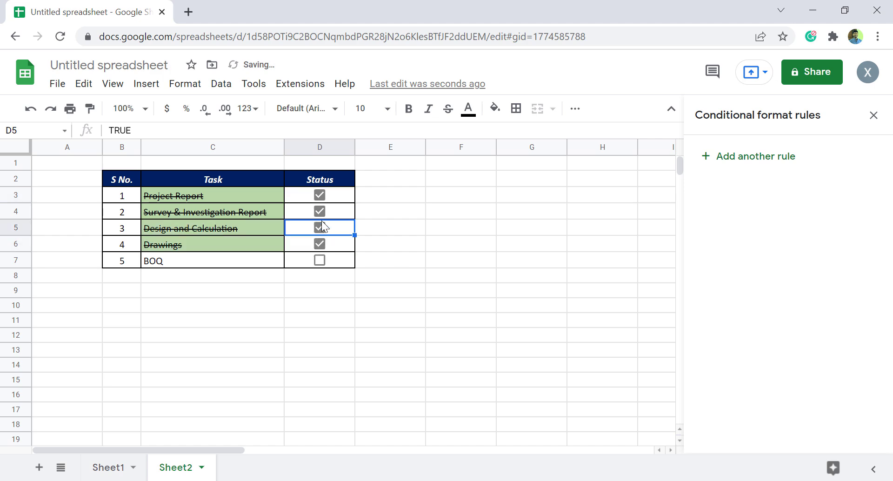
click(319, 211)
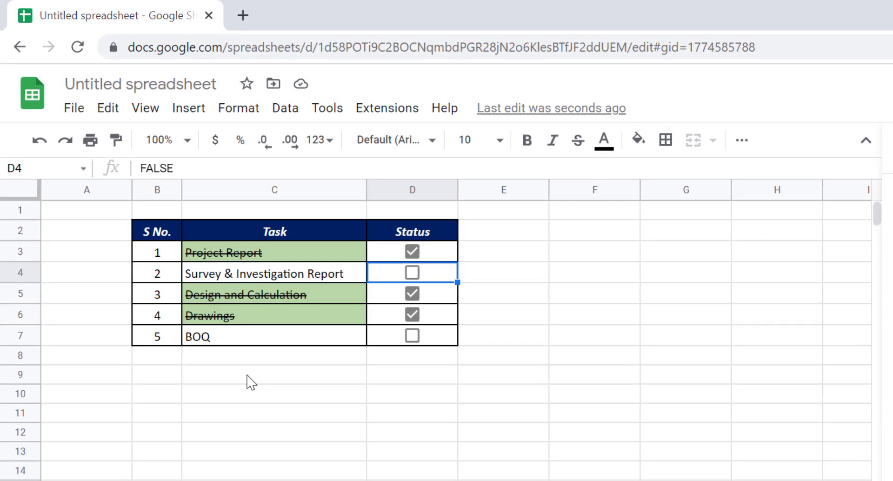
- Label C9 '% of completion', put all borders on C9:D9, and begin =COUNTIF in D9
click(233, 373)
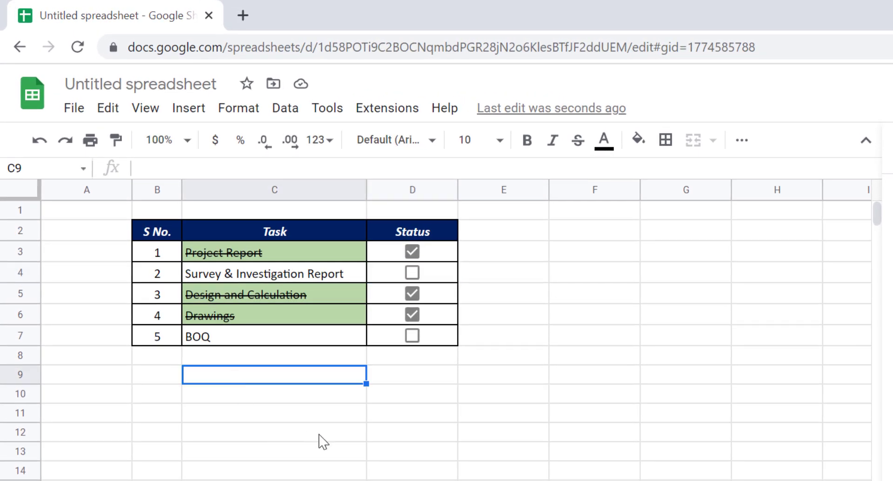
text(% of completi)
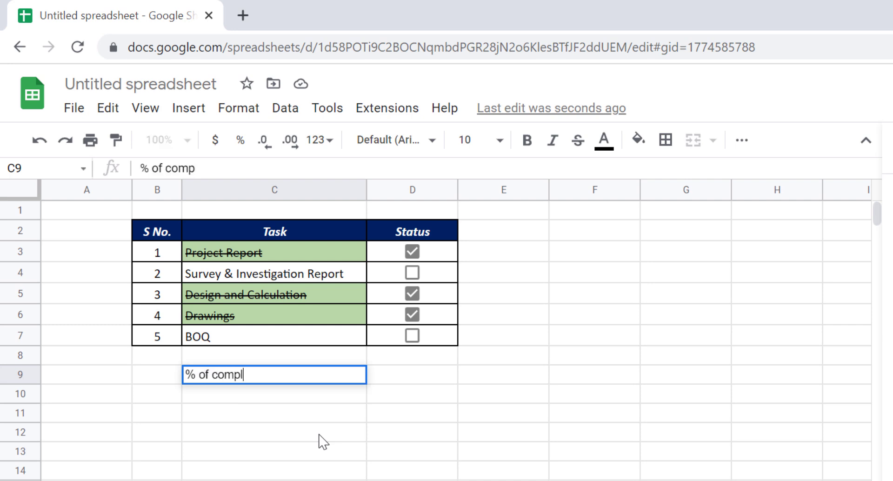
text(on)
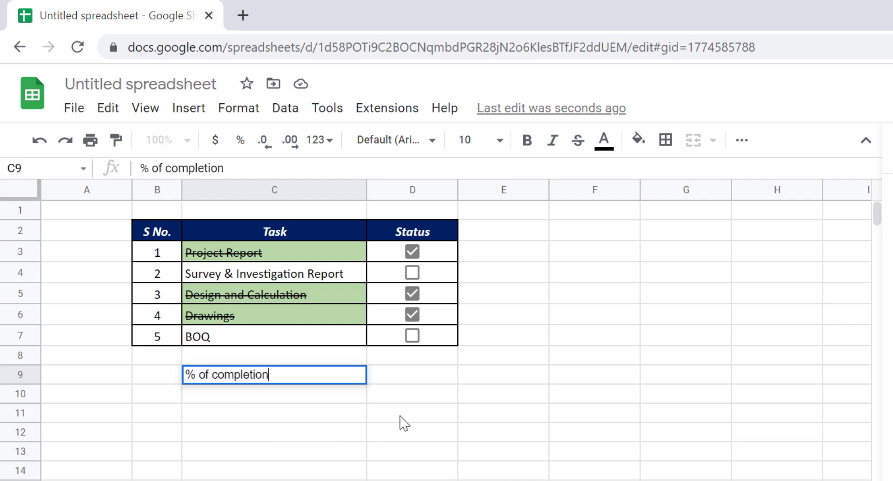
click(425, 382)
click(316, 378)
drag(316, 381, 393, 379)
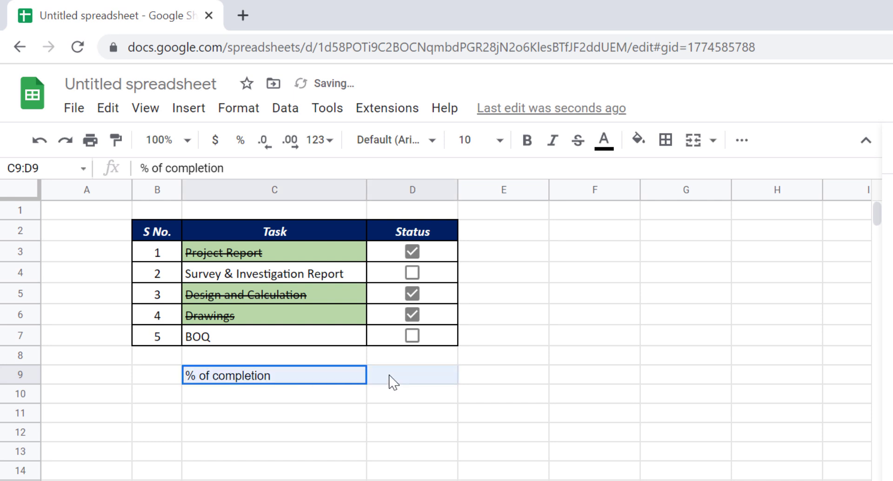
click(666, 141)
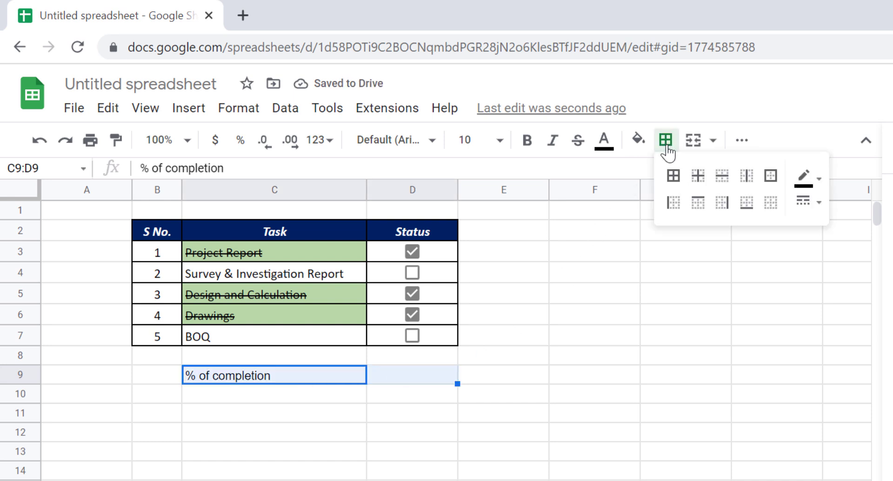
click(674, 176)
click(417, 375)
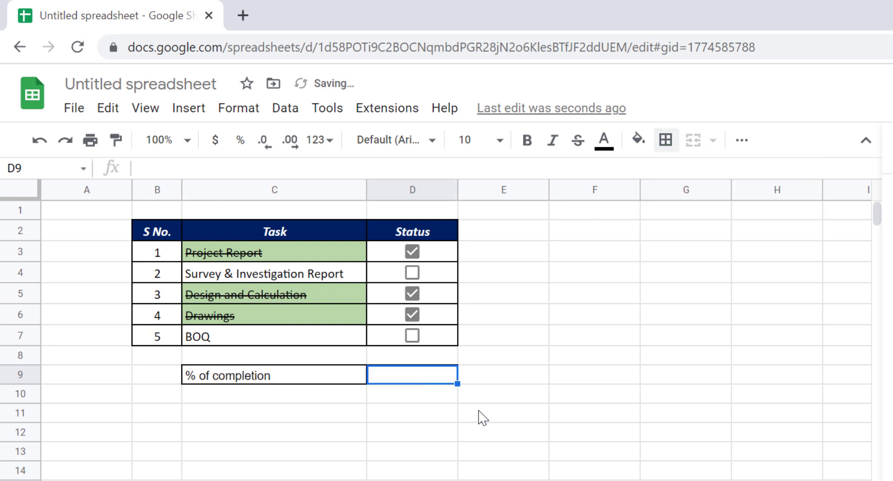
text(=)
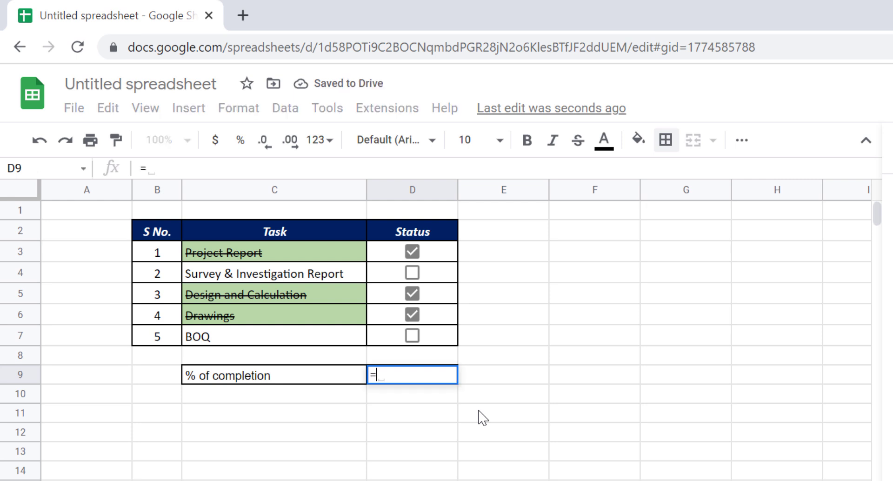
text(COUNTIF()
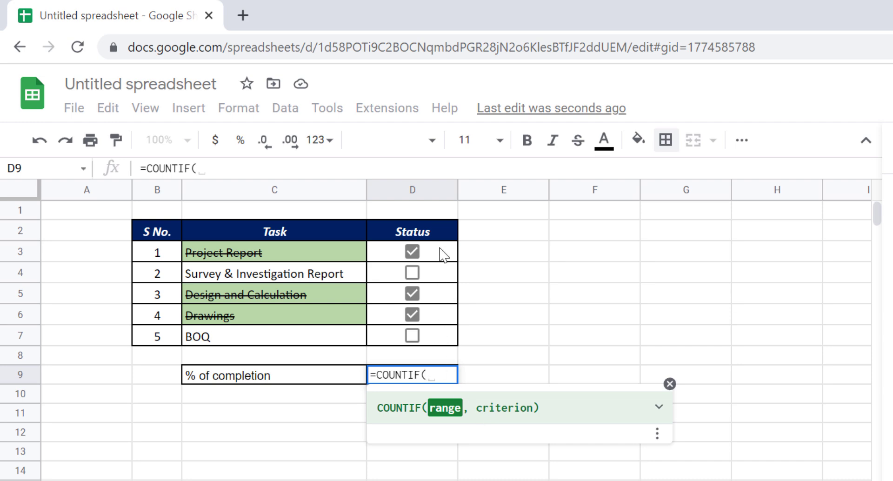
- Complete D9 as =COUNTIF(D3:D7,TRUE) to count the 3 ticked tasks
drag(442, 252, 450, 344)
text(,)
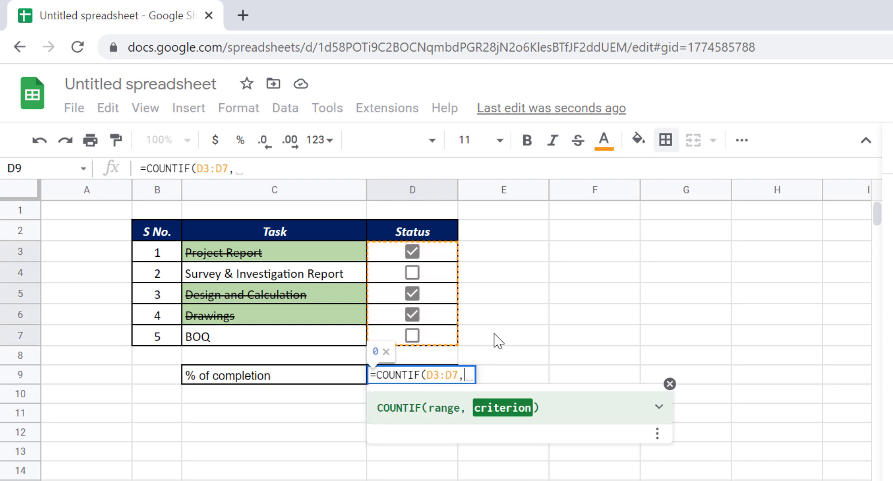
text(T)
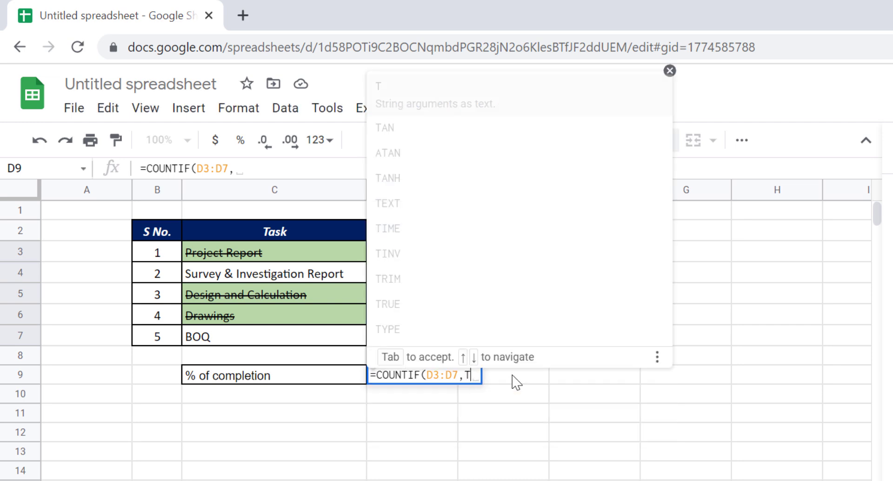
text(RUE))
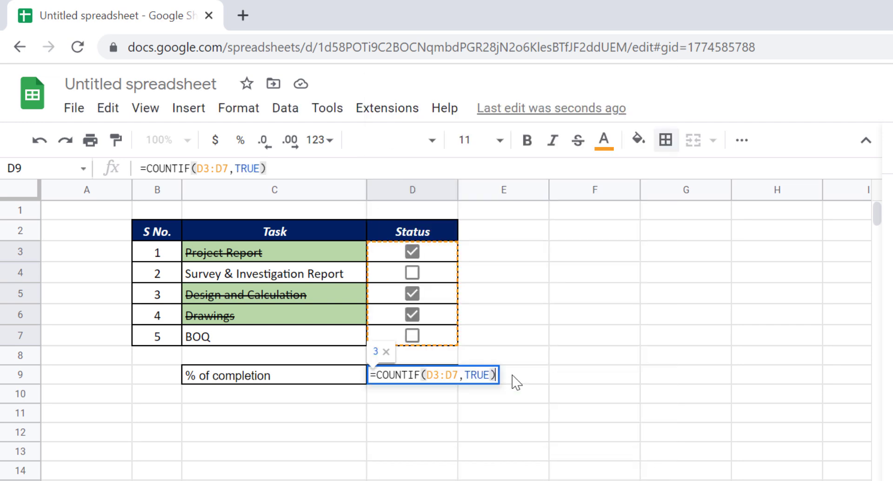
key(Return)
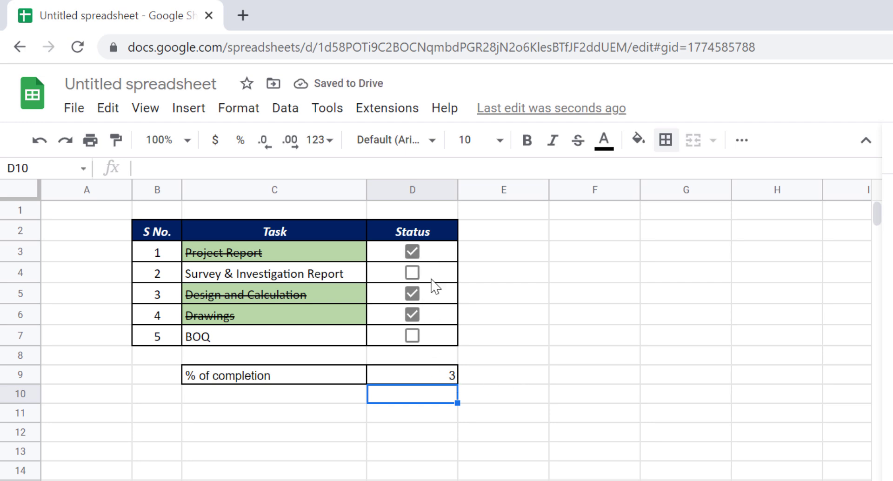
- Tick Survey & Investigation Report and untick Drawings in the Status column
click(428, 378)
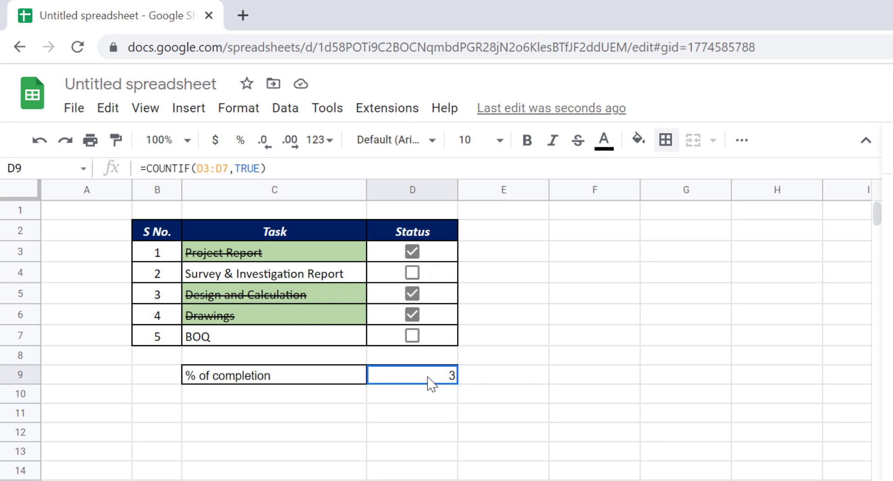
click(416, 270)
click(418, 319)
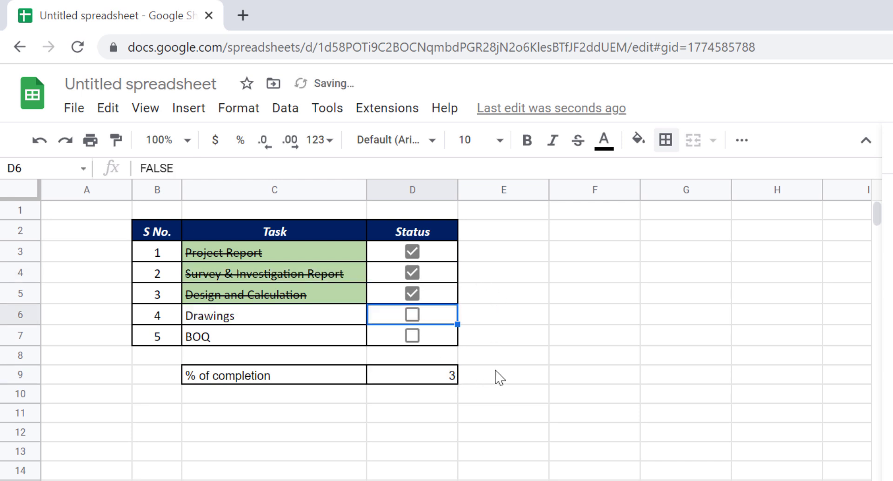
click(420, 379)
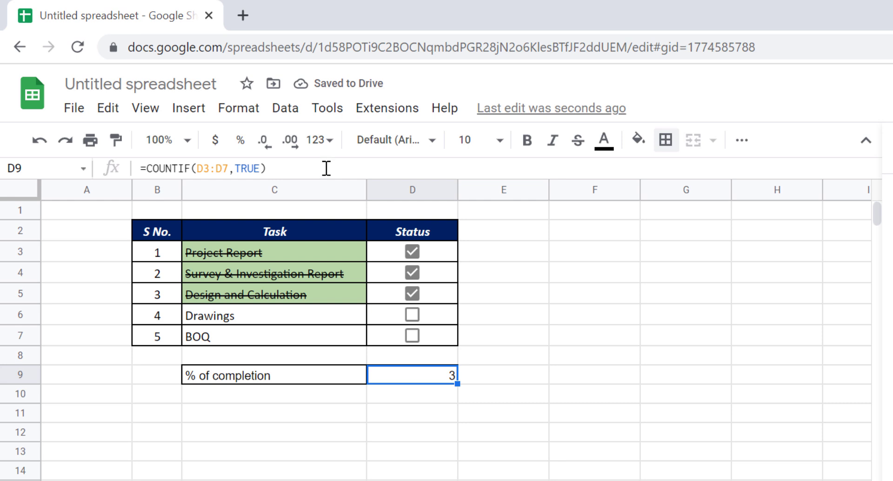
mouse_move(274, 189)
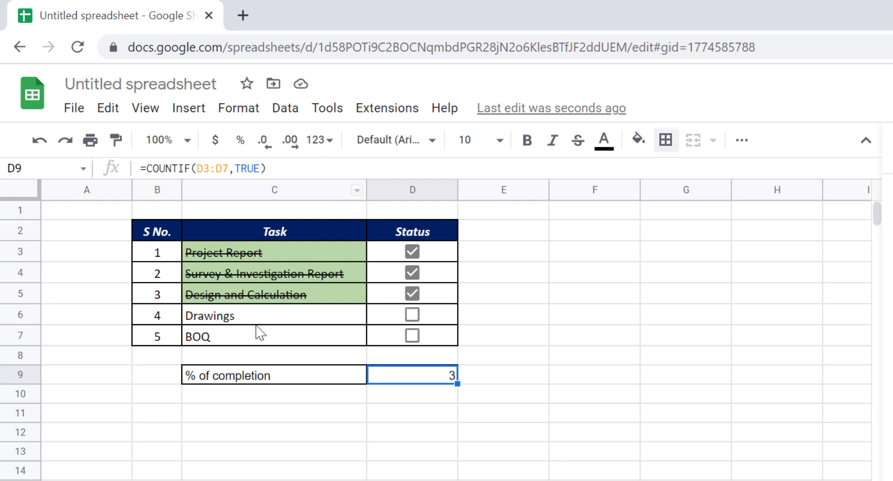
- Change D9 to =COUNTIF(D3:D7,TRUE)/5 and format it as a whole percentage (60%)
click(305, 168)
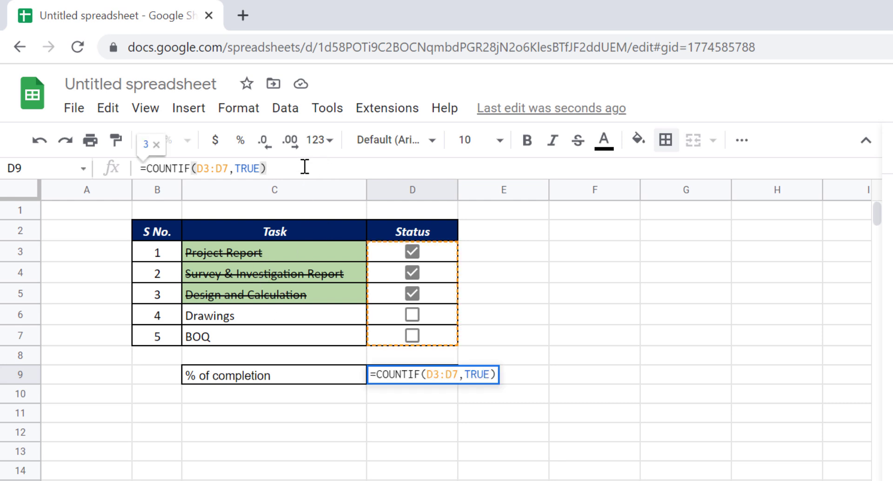
text(/5)
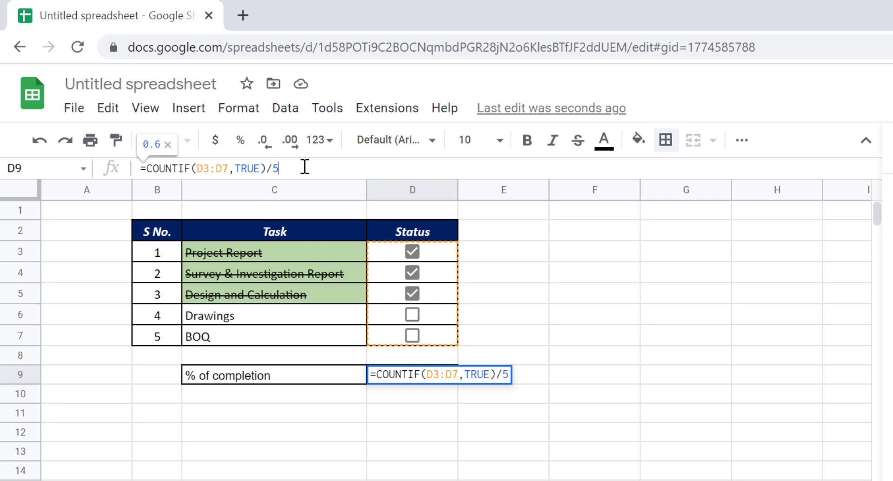
key(Return)
click(420, 381)
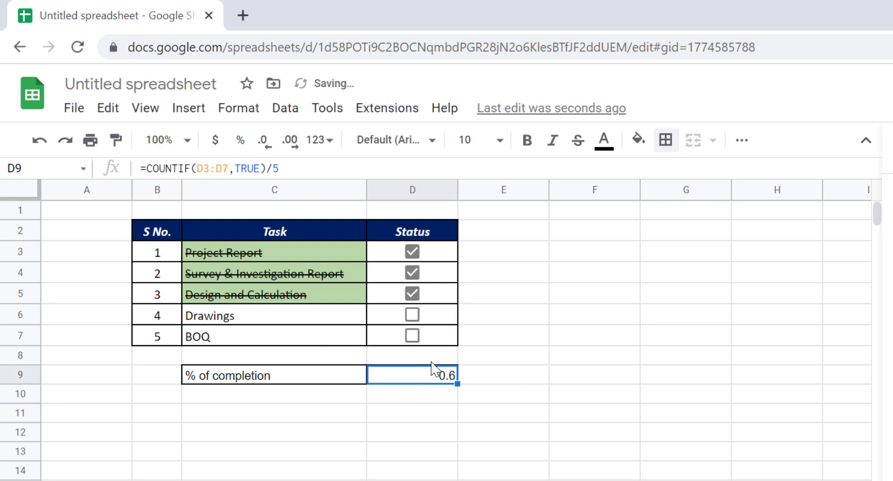
click(241, 148)
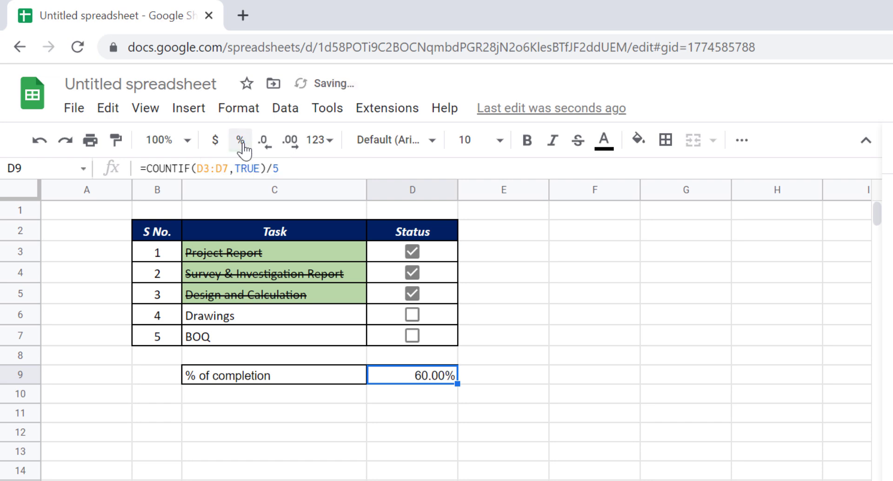
click(270, 152)
- Tick Drawings, Design and Calculation, and BOQ so every task is done (100%)
click(563, 309)
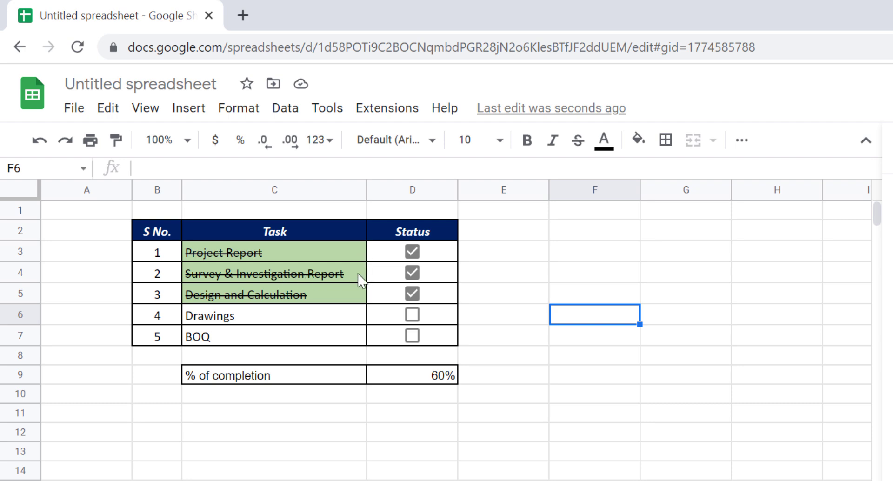
click(416, 316)
click(418, 297)
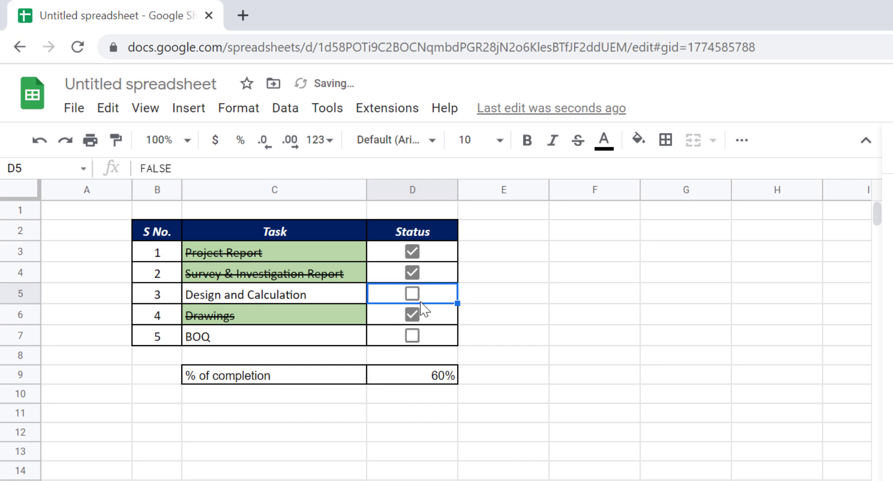
click(416, 298)
click(415, 340)
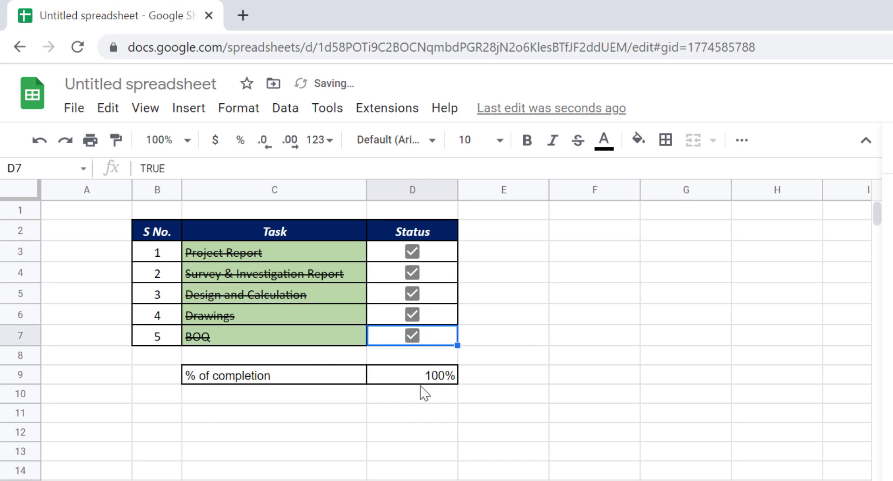
- Untick BOQ, Drawings, and Design and Calculation, dropping completion to 40%
click(412, 335)
click(412, 314)
click(413, 293)
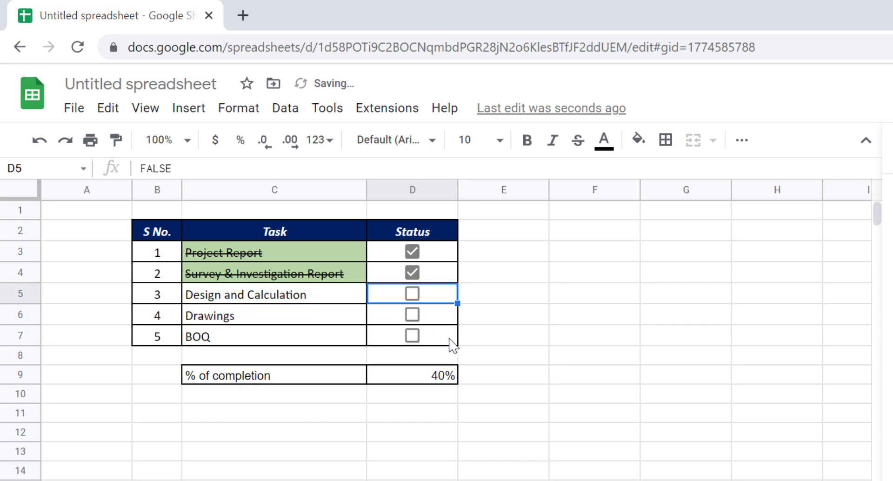